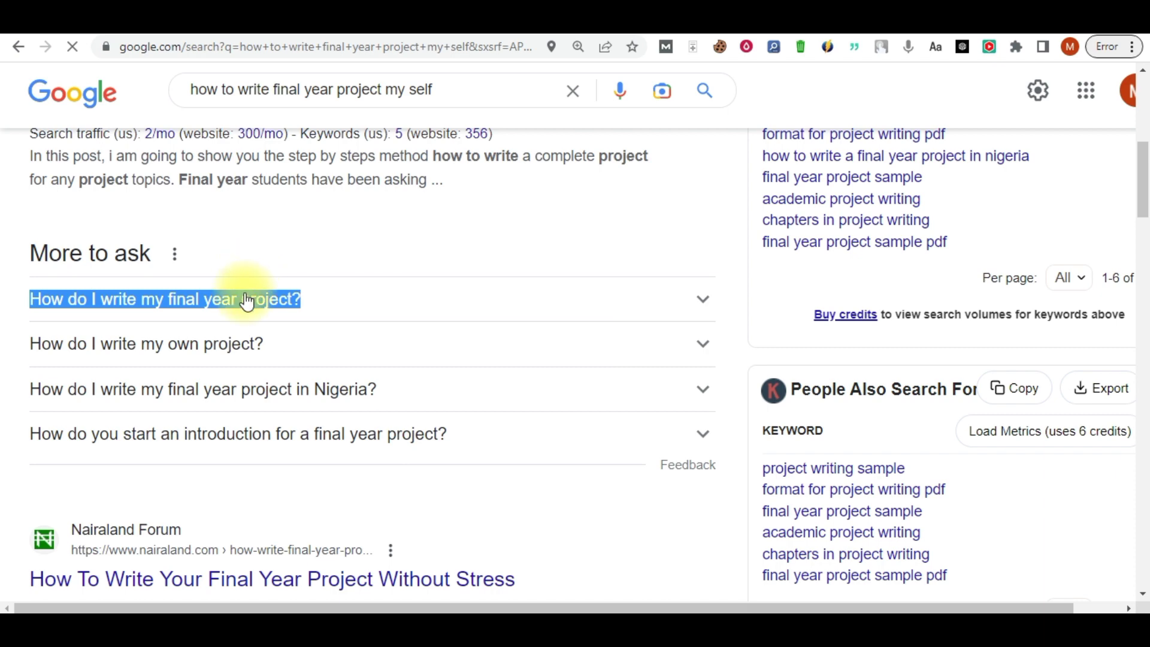
# Copy the related question 'How do I write my final year project?' from the Google results.
pyautogui.rightClick(161, 299)
pyautogui.click(209, 313)
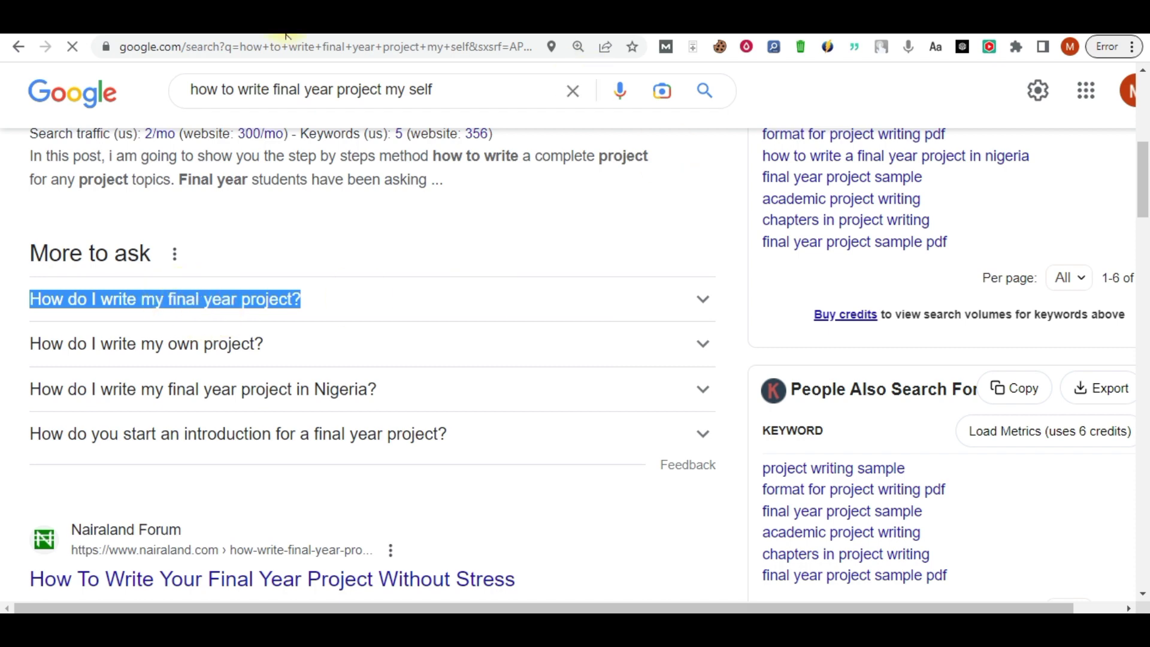
# Paste 'How do I write my final year project?' into the AIPRM smart-article prompt and send it.
pyautogui.hotkey('ctrl', 'Tab')
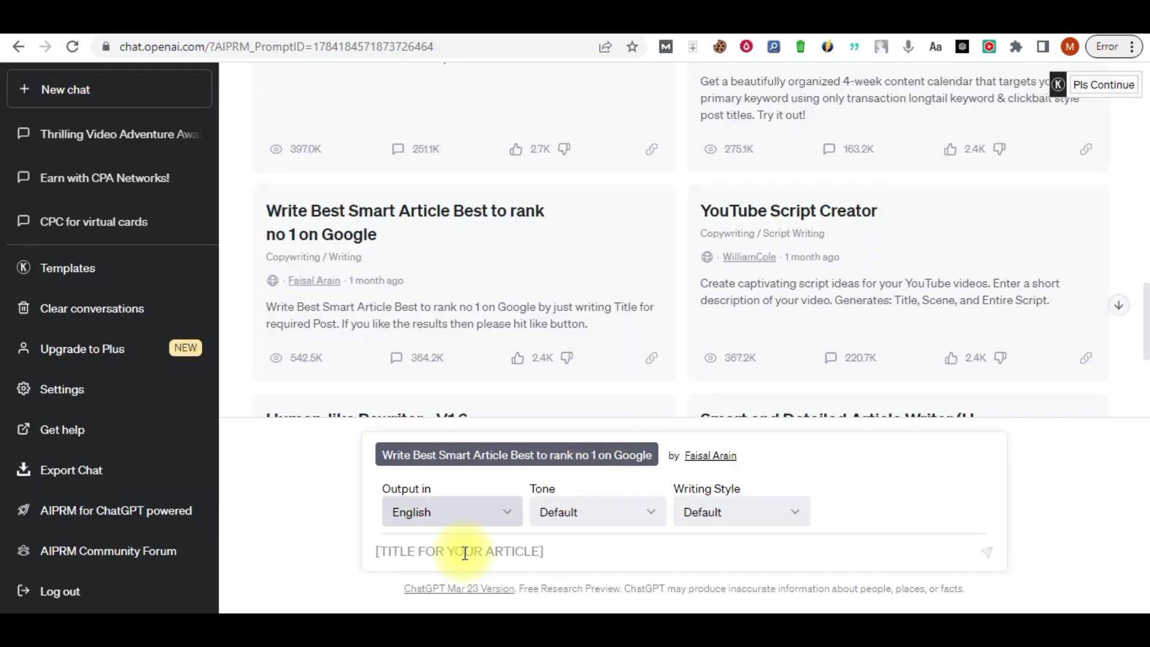
pyautogui.hotkey('ctrl', 'v')
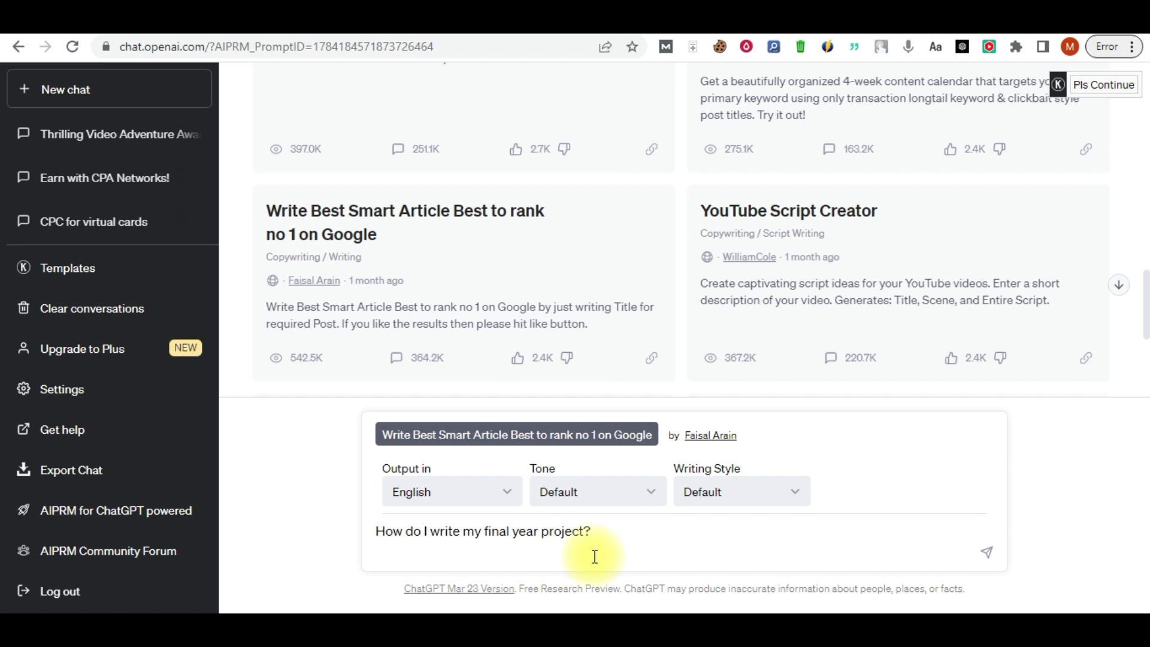
pyautogui.press('BackSpace')
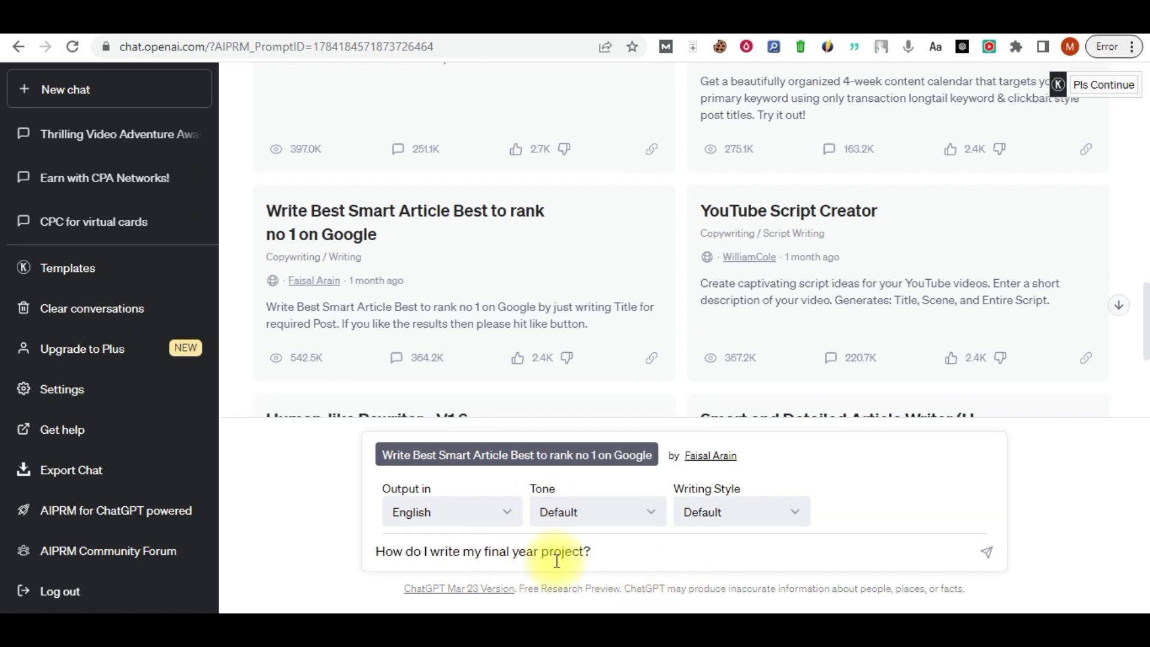
pyautogui.click(988, 555)
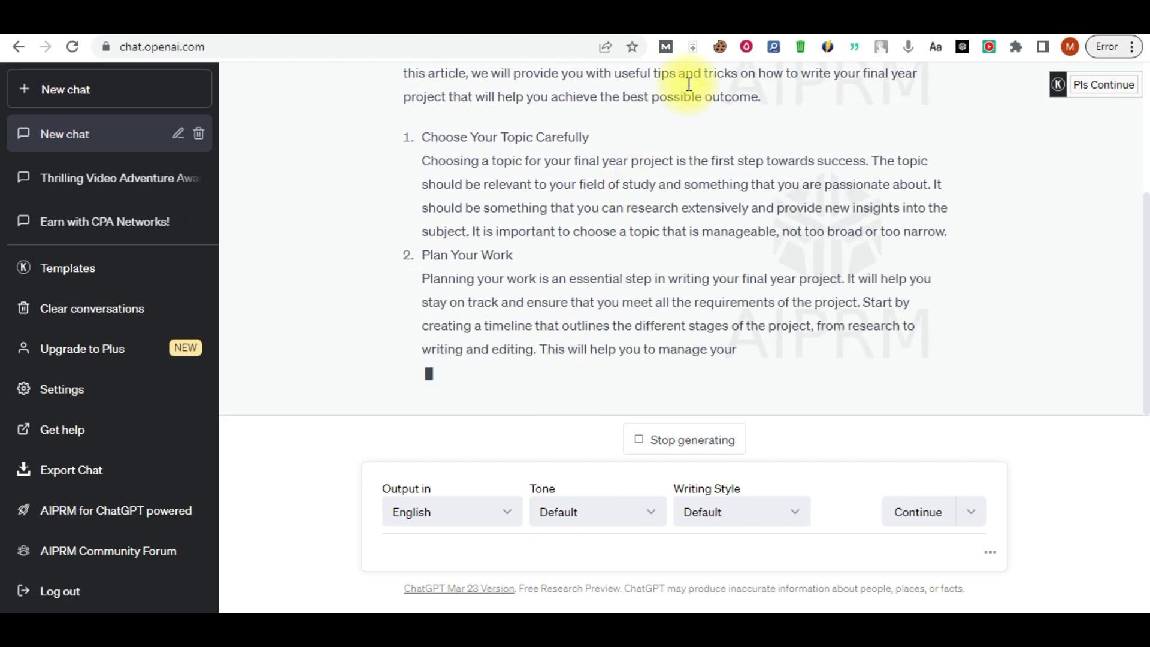
pyautogui.click(662, 34)
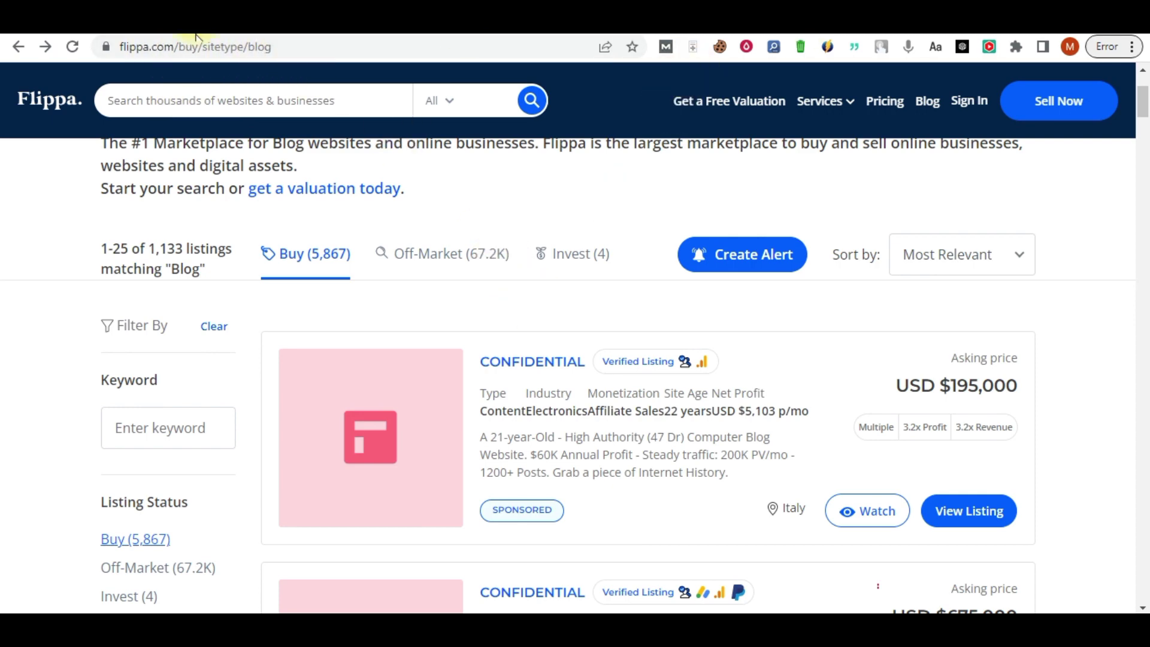
pyautogui.click(221, 30)
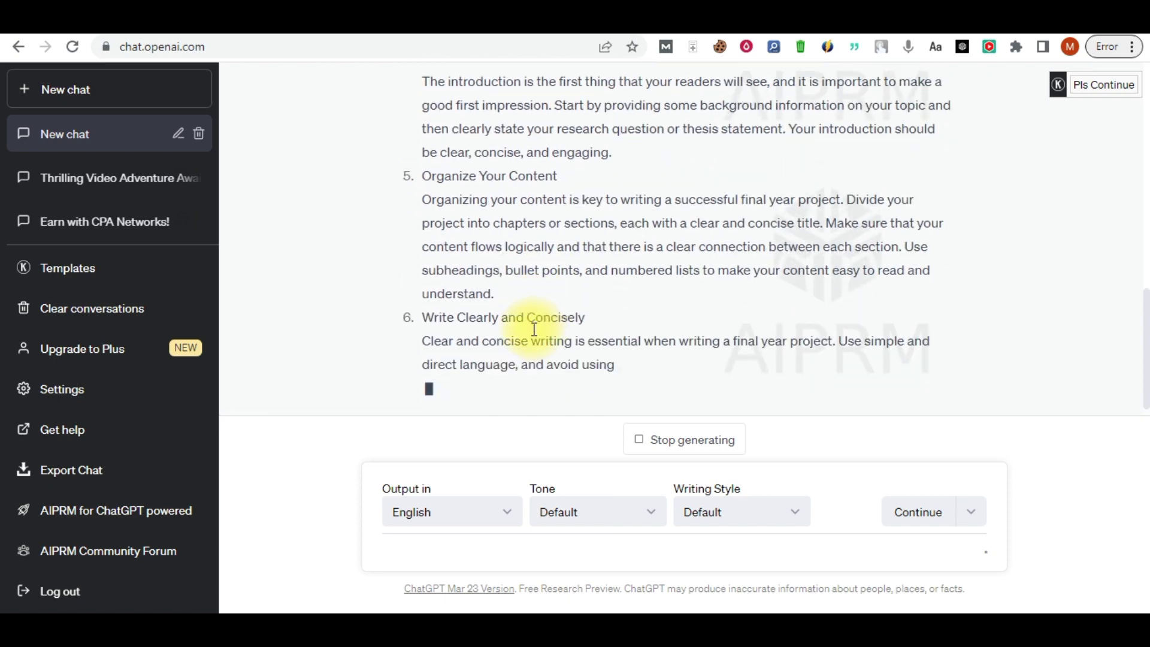
# Copy the article from its opening paragraph through the introduction, then go to the AI detector.
pyautogui.scroll(5, 535, 302)
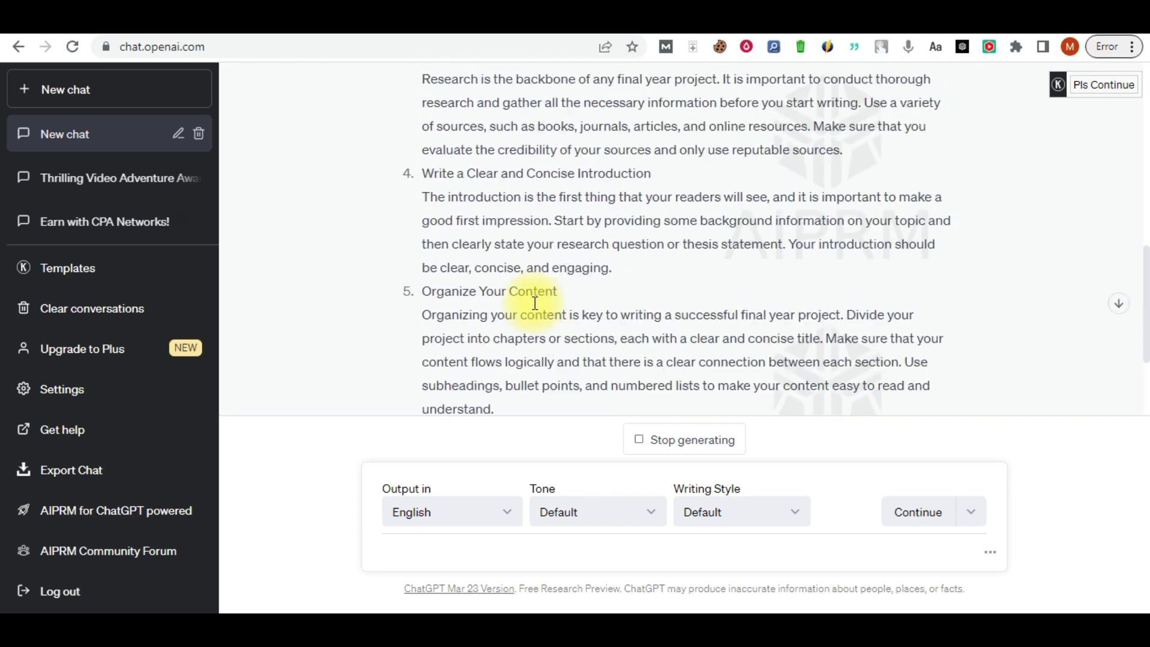
pyautogui.scroll(6, 535, 303)
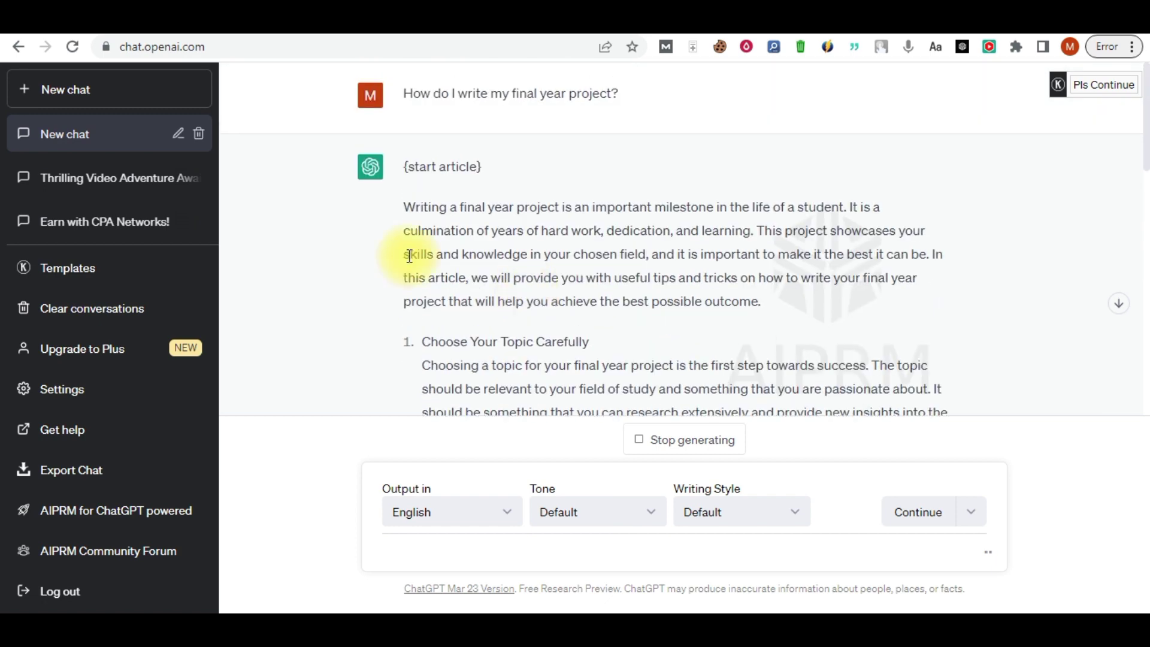
pyautogui.moveTo(405, 207); pyautogui.dragTo(713, 401)
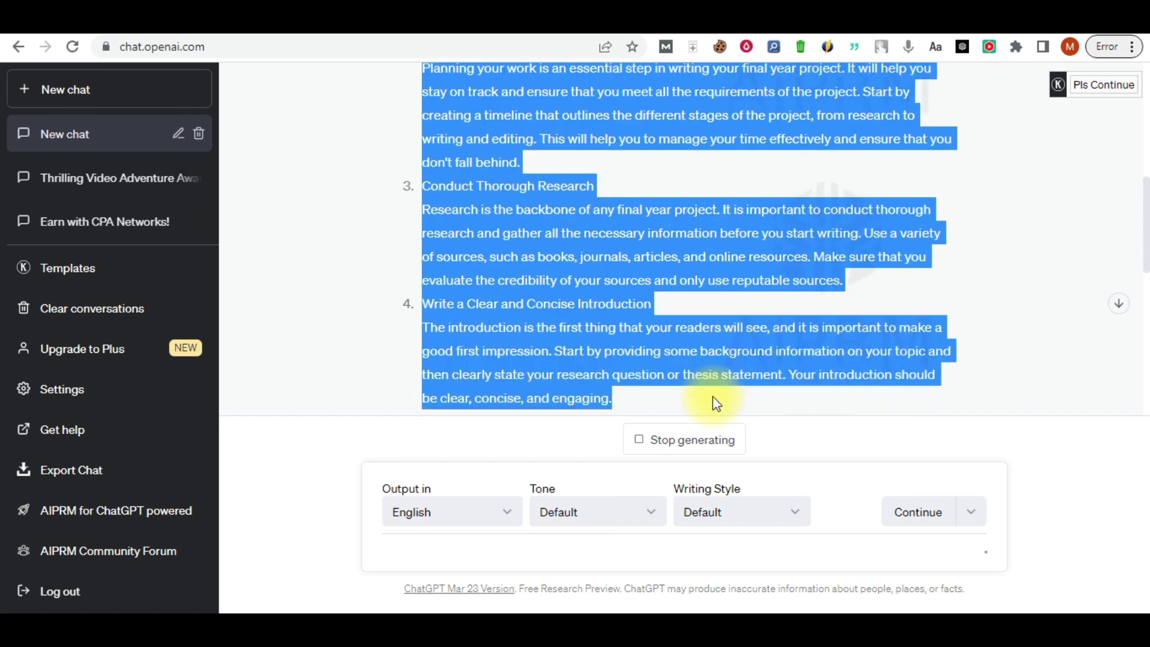
pyautogui.rightClick(623, 346)
pyautogui.click(655, 352)
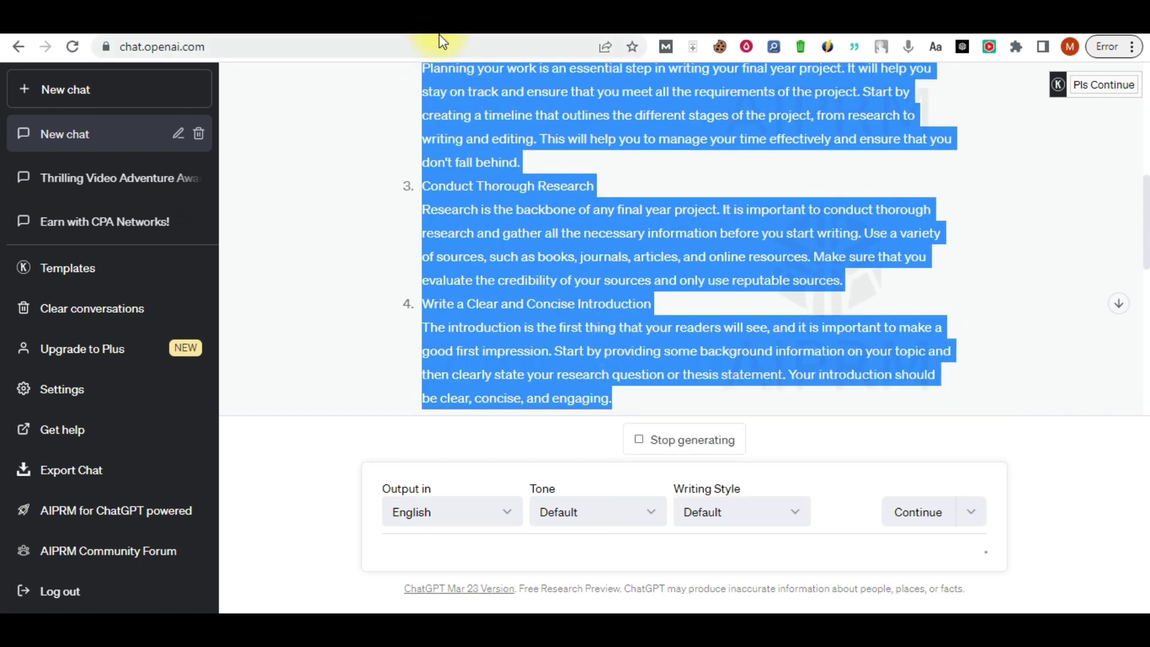
pyautogui.click(442, 38)
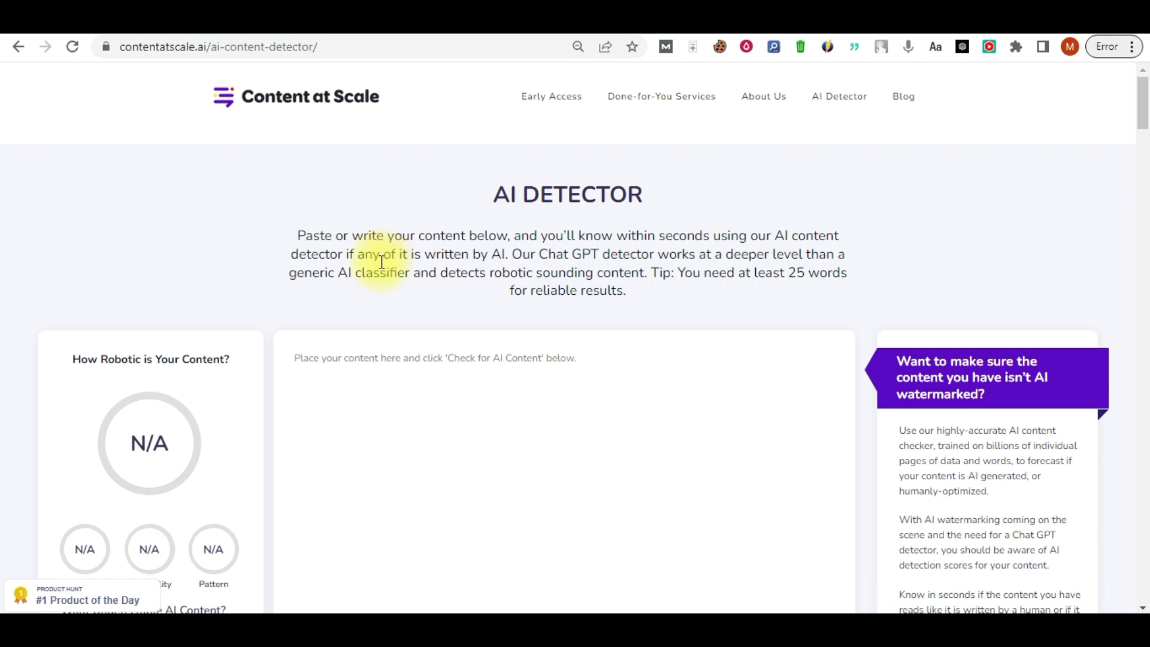
# Paste the 1921-character article into Content at Scale and run Check For AI Content.
pyautogui.click(394, 379)
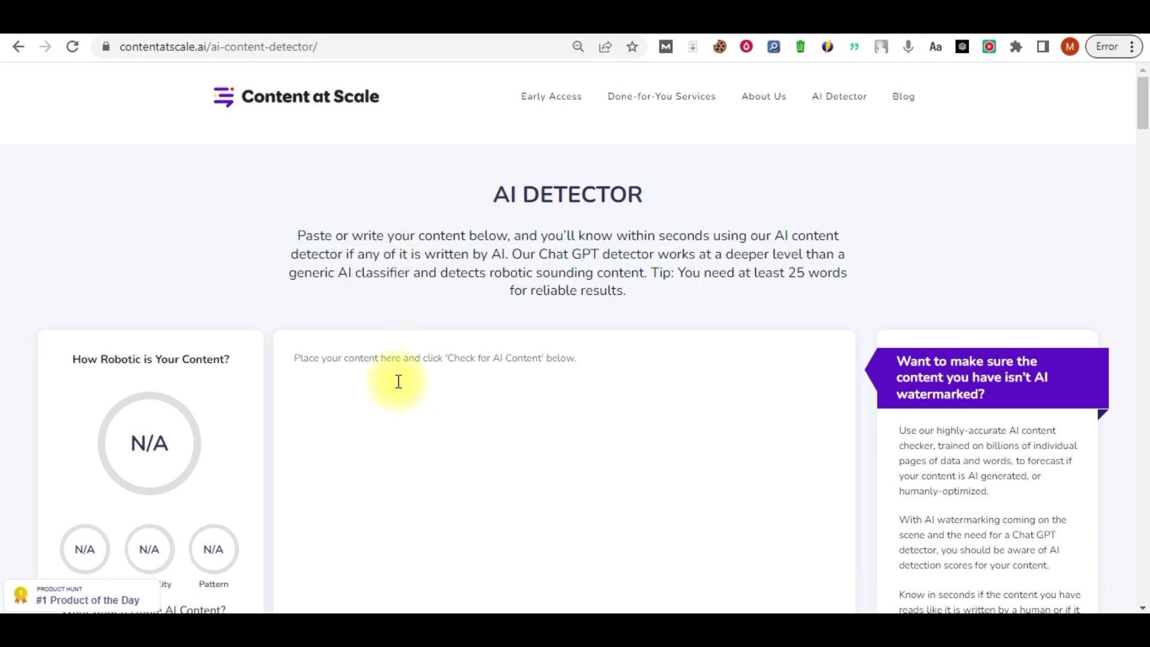
pyautogui.hotkey('ctrl', 'v')
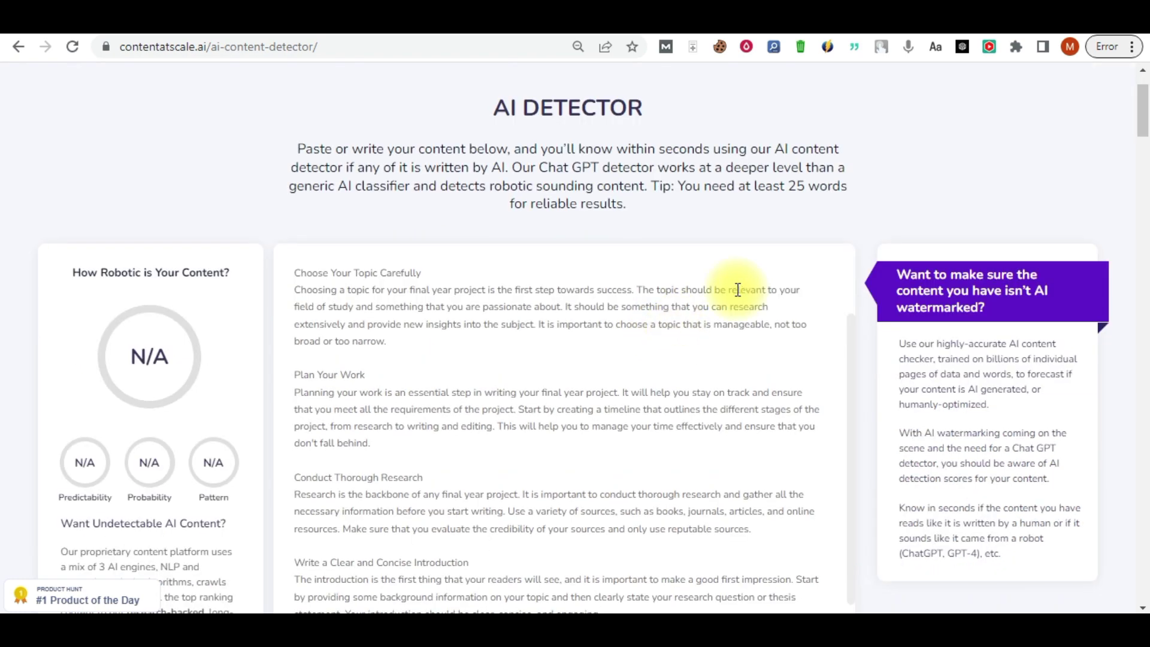
pyautogui.scroll(-3, 738, 290)
pyautogui.click(549, 488)
pyautogui.scroll(2, 745, 262)
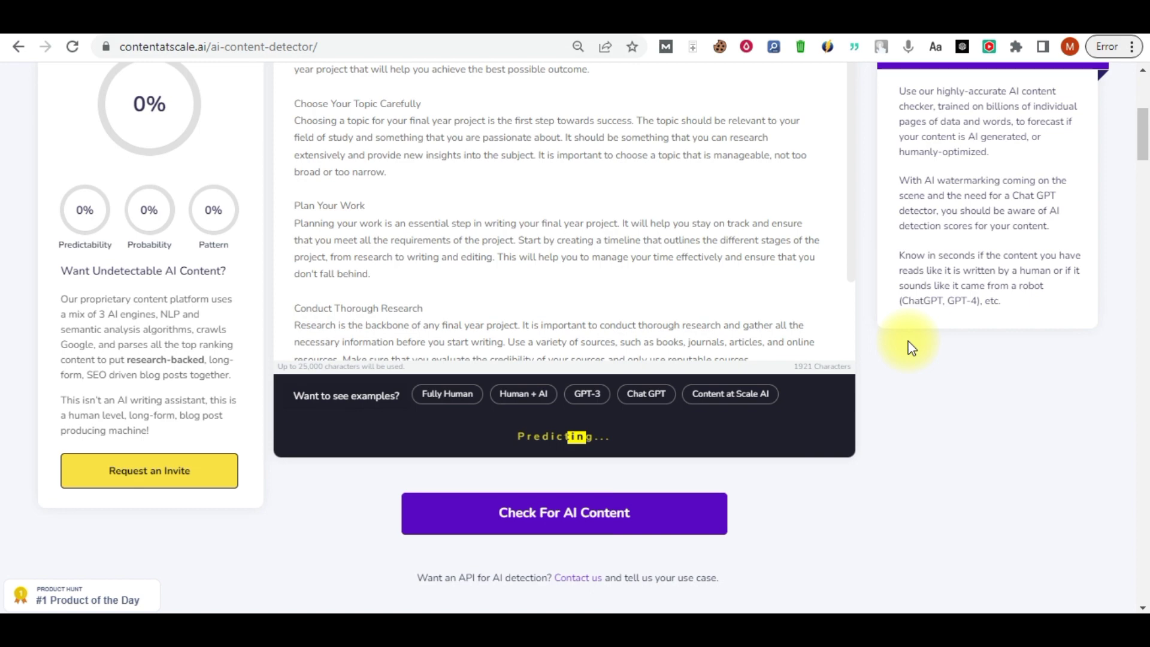
pyautogui.scroll(5, 903, 329)
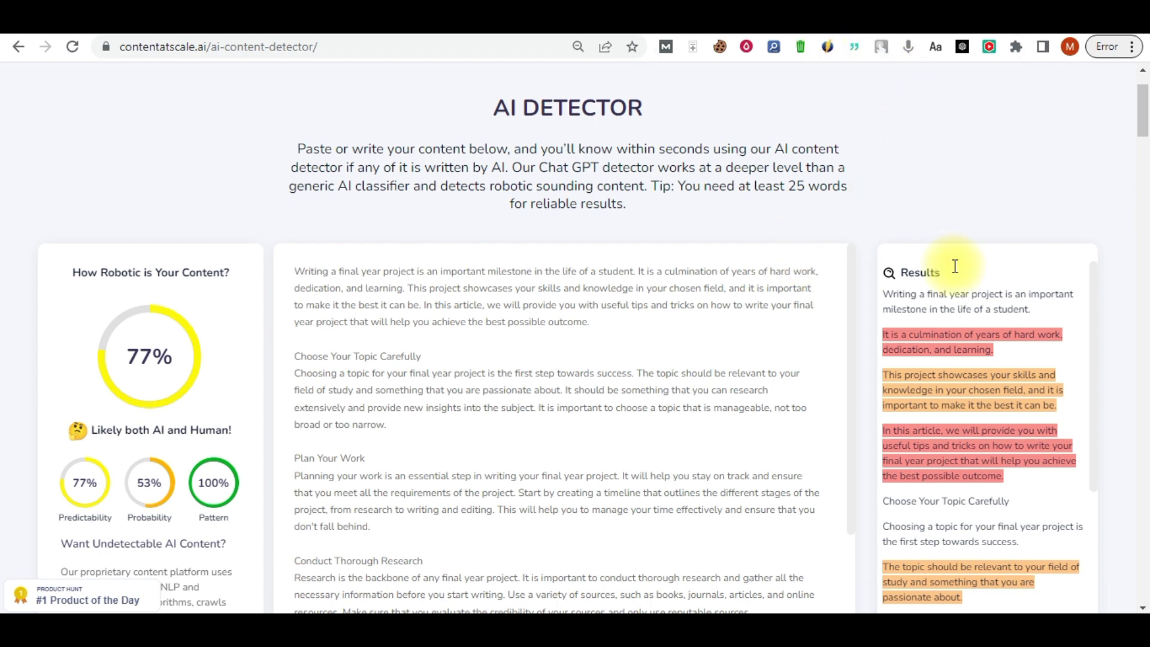
pyautogui.hotkey('ctrl', 'Tab')
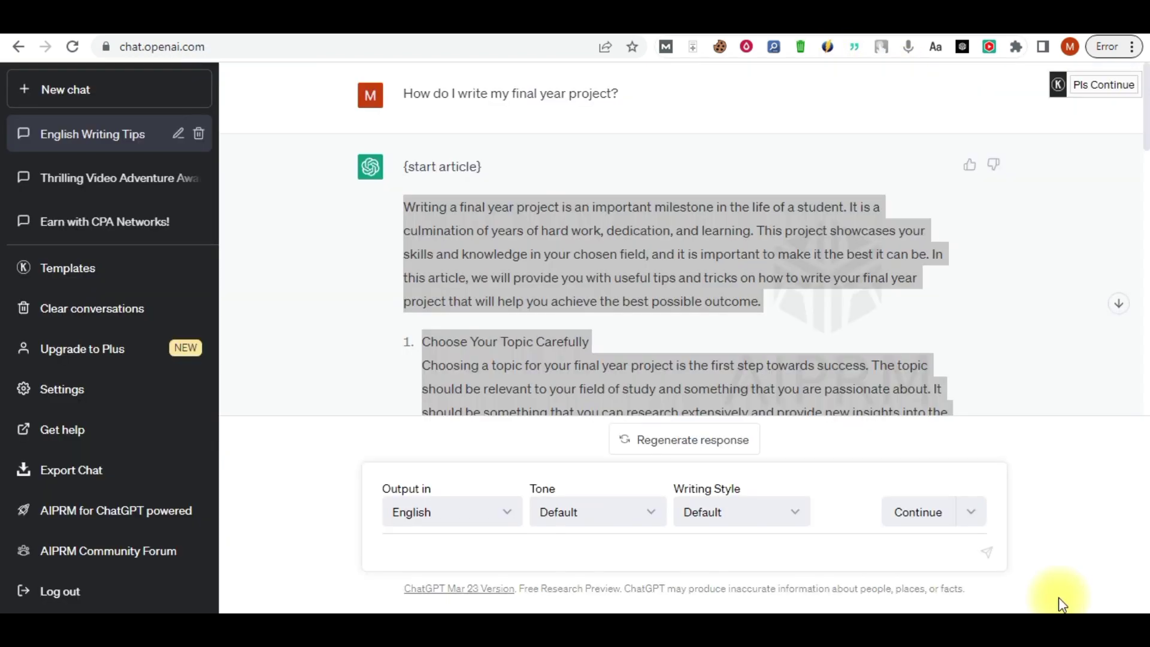
pyautogui.rightClick(575, 255)
pyautogui.click(611, 267)
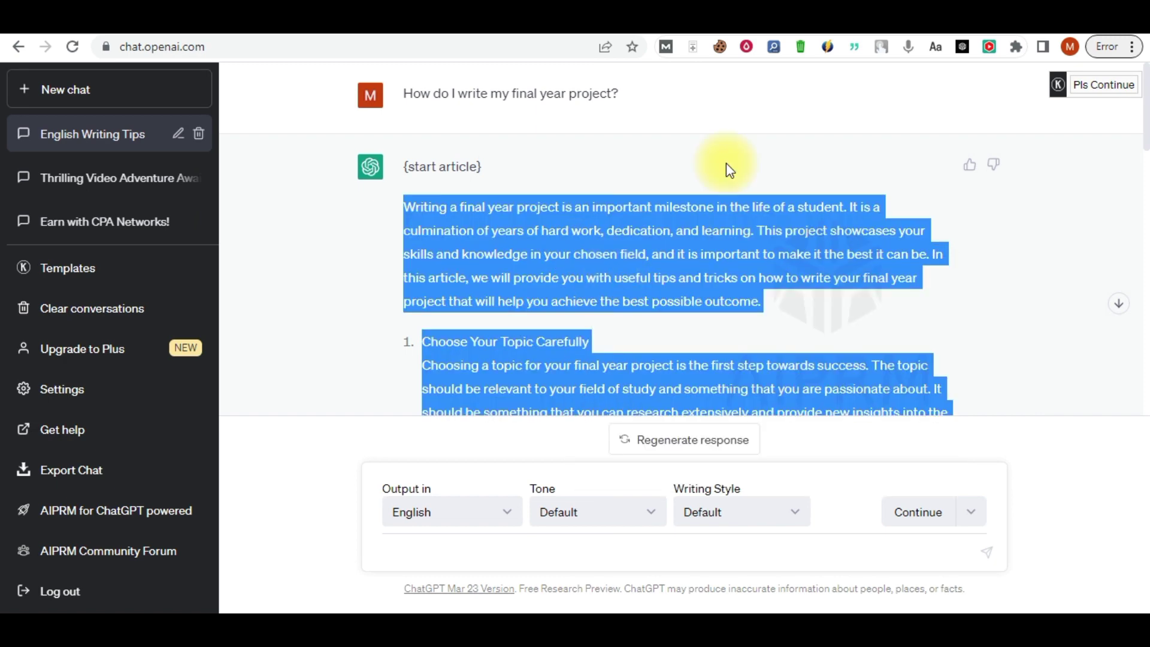
pyautogui.click(399, 36)
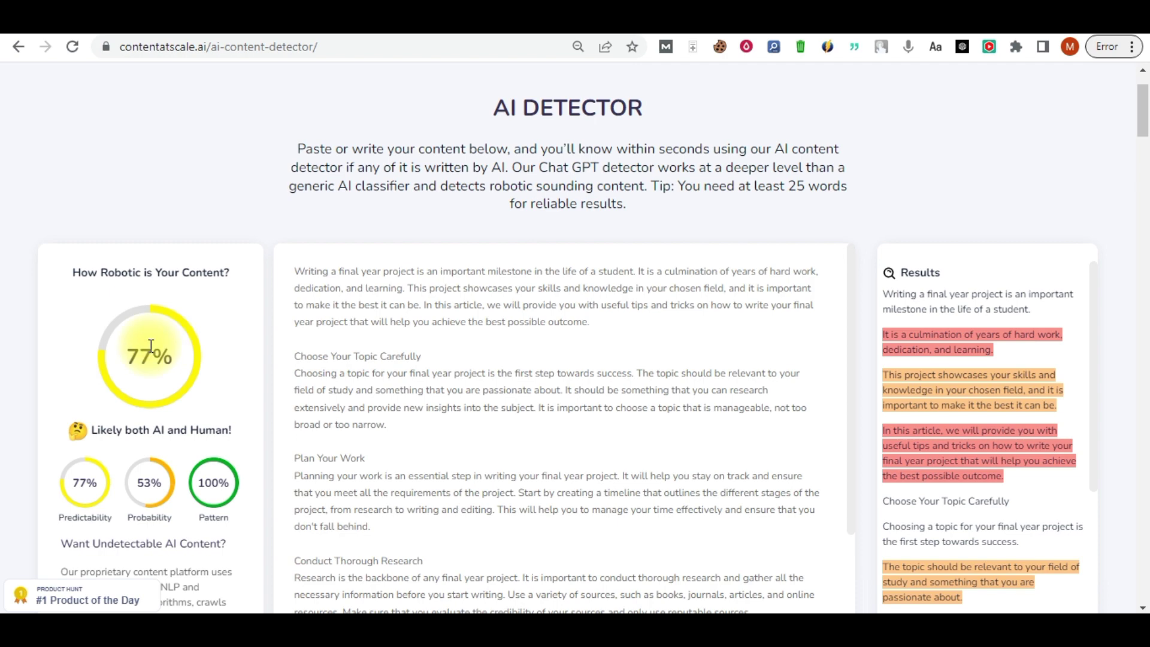
# Scroll through the article and Results panel to review the sentences flagged as AI-generated.
pyautogui.scroll(-1, 527, 488)
pyautogui.scroll(1, 527, 488)
pyautogui.scroll(-2, 532, 496)
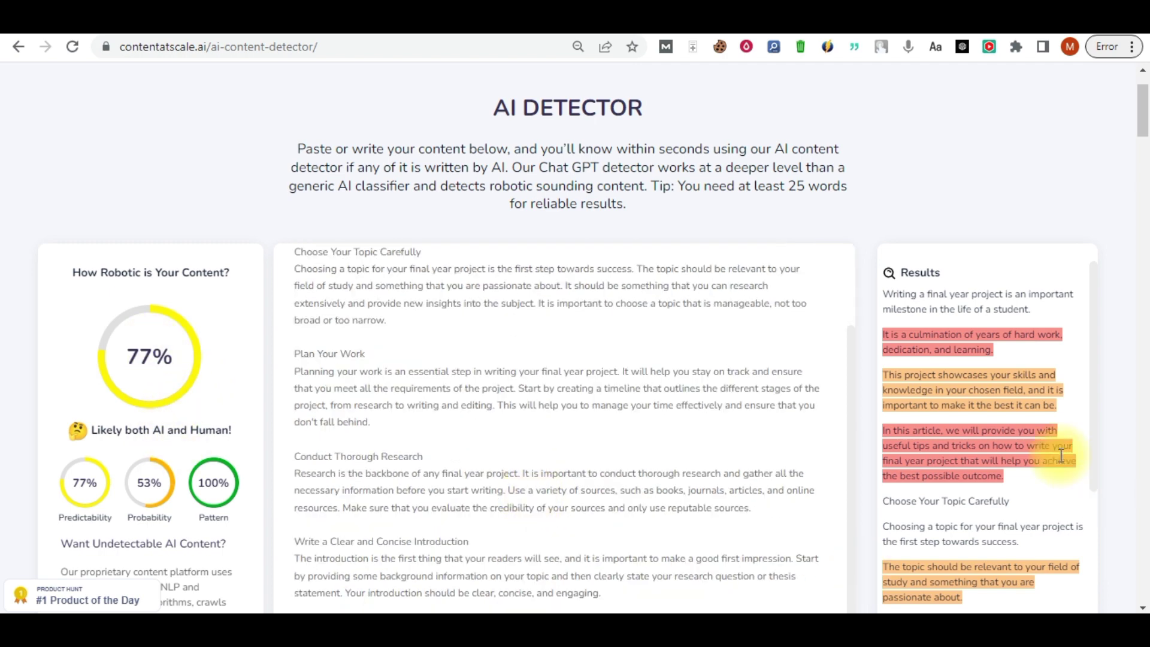
pyautogui.scroll(-10, 1019, 461)
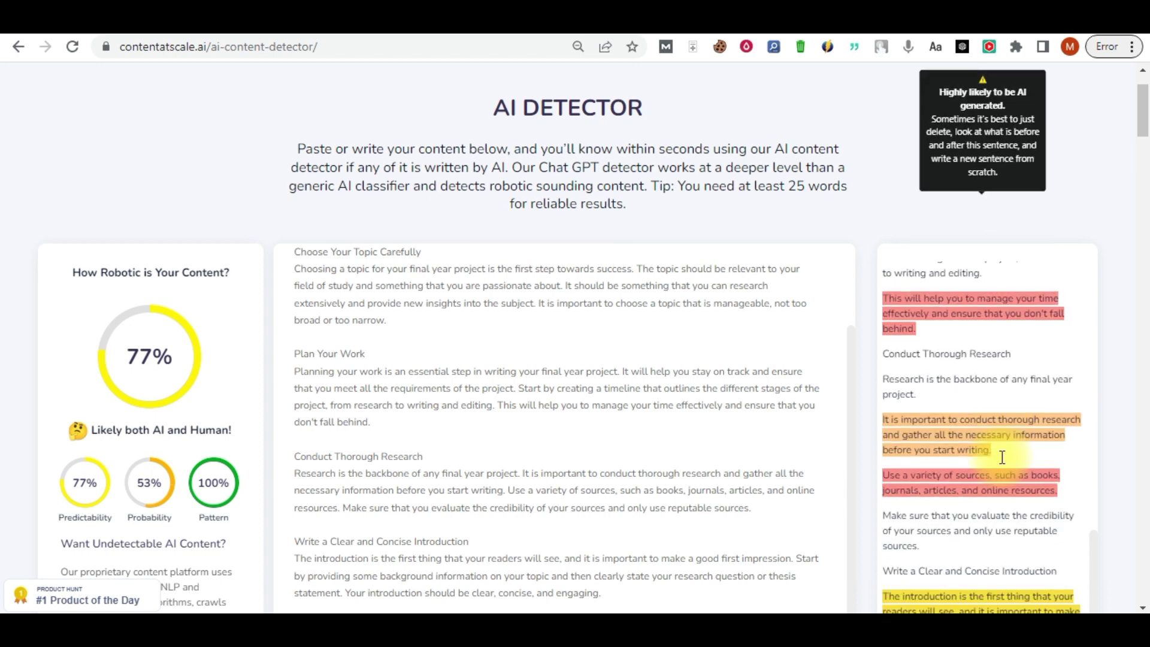
pyautogui.scroll(-4, 1002, 457)
pyautogui.scroll(6, 1007, 450)
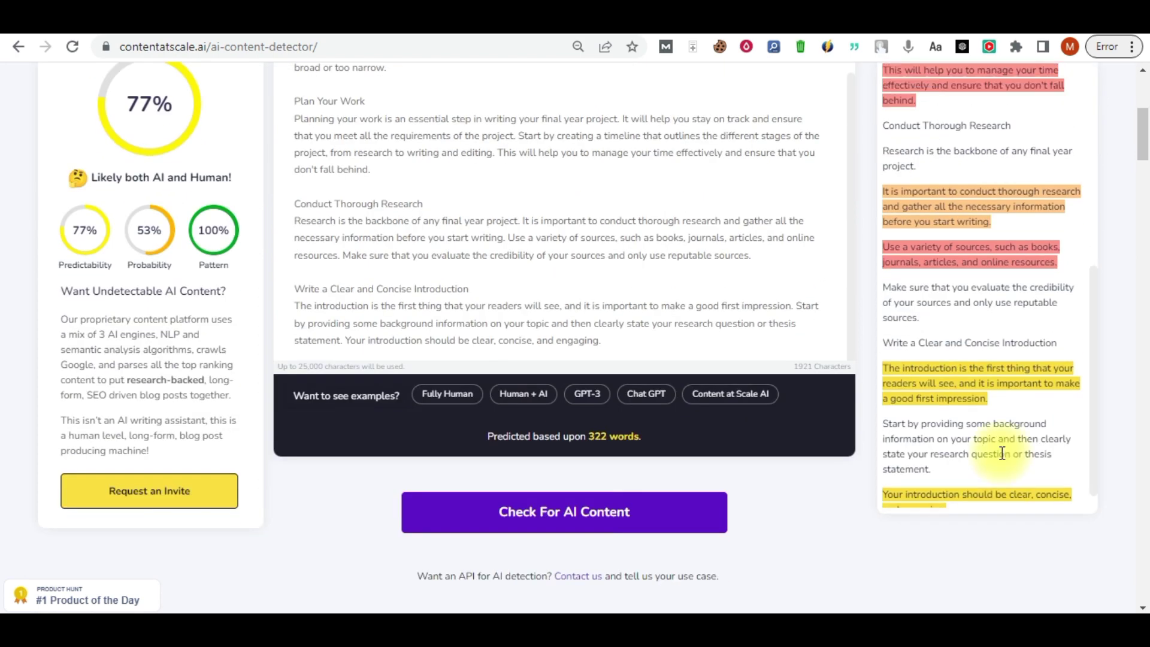
pyautogui.scroll(5, 455, 222)
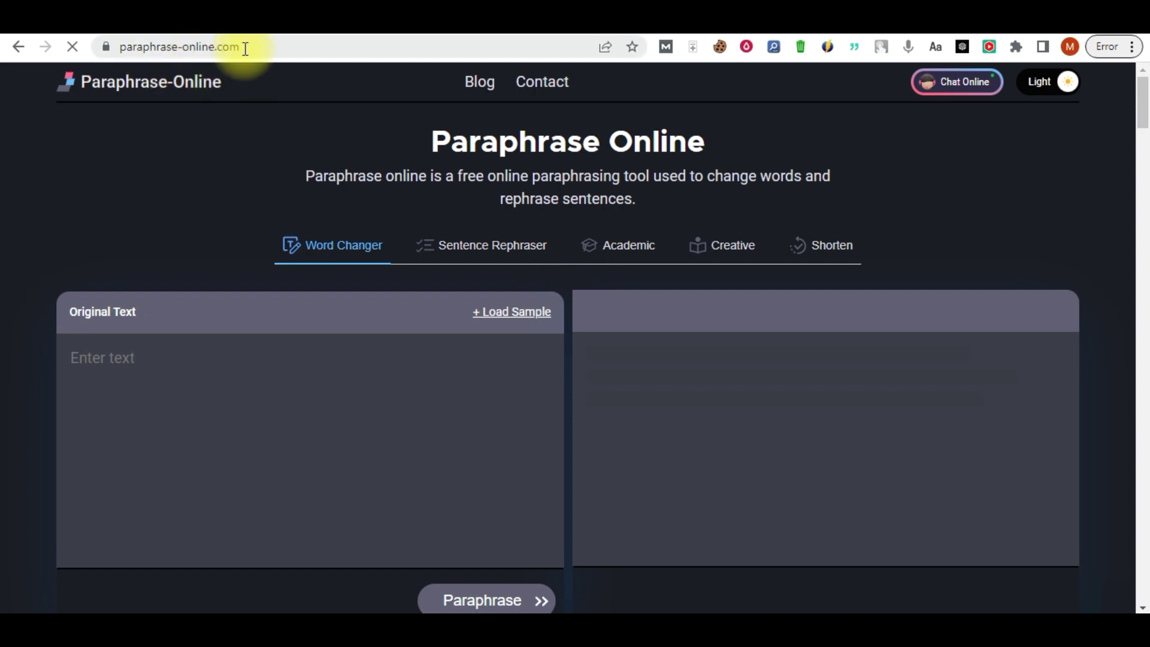
# Paste the AI-written article into Original Text with Shorten mode selected.
pyautogui.click(829, 259)
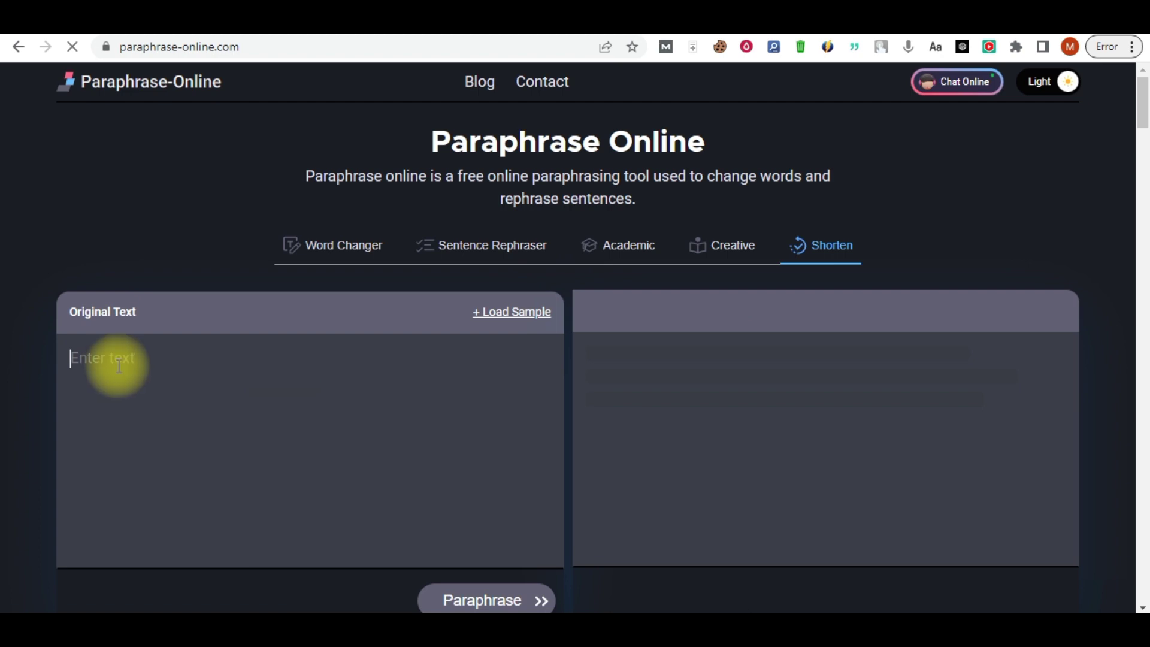
pyautogui.hotkey('ctrl', 'v')
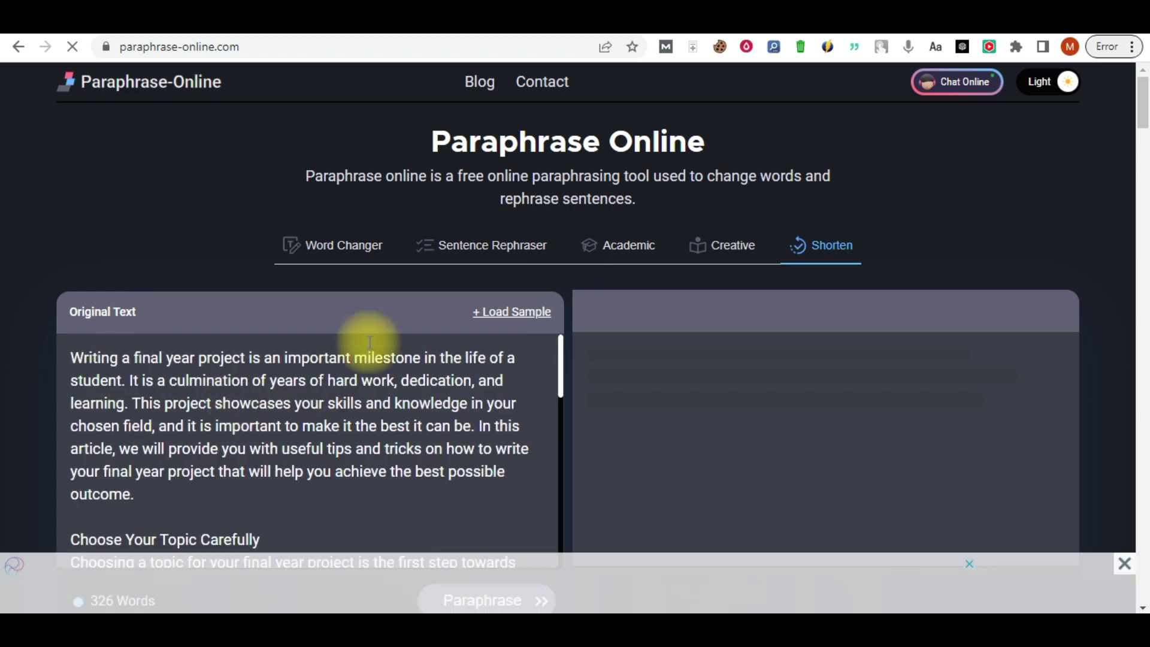
pyautogui.scroll(-5, 527, 393)
pyautogui.scroll(3, 523, 397)
pyautogui.scroll(-5, 524, 397)
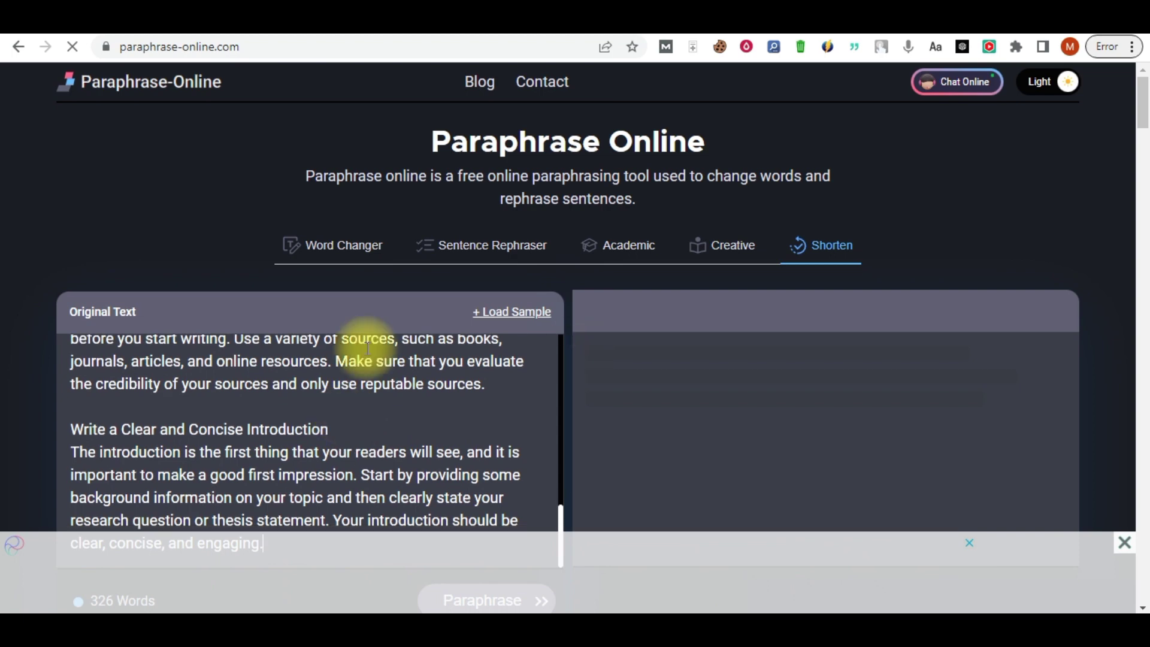
pyautogui.scroll(-5, 368, 348)
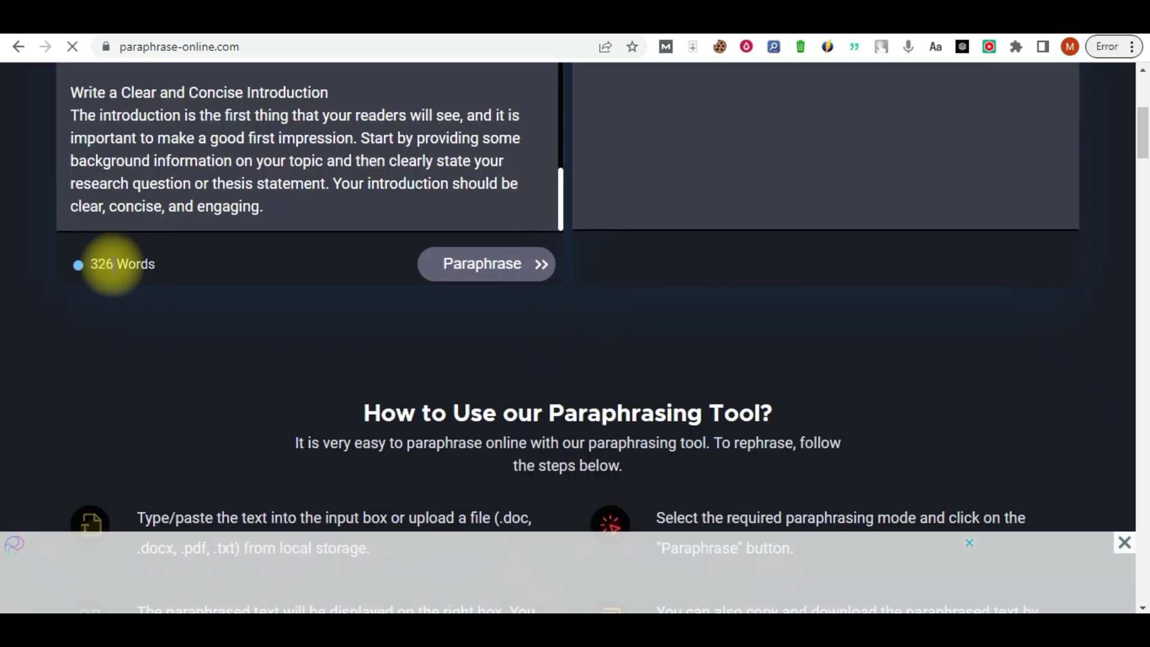
# Shorten the 326-word article to 145 words, copy the result, and return to the detector.
pyautogui.click(507, 265)
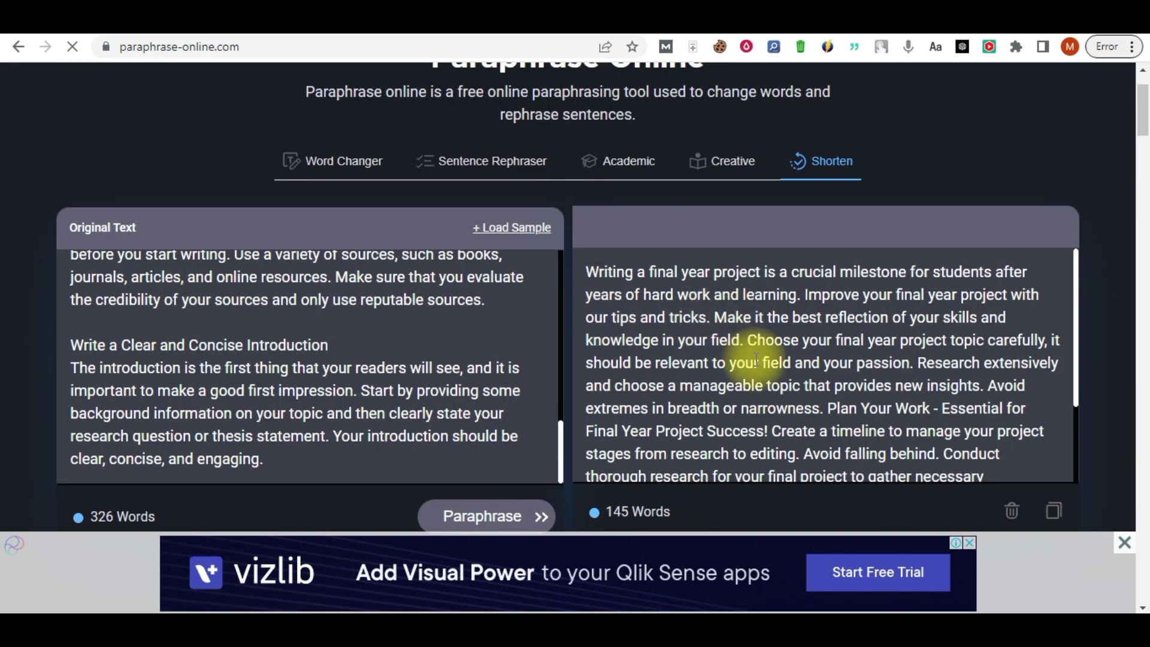
pyautogui.scroll(-3, 749, 360)
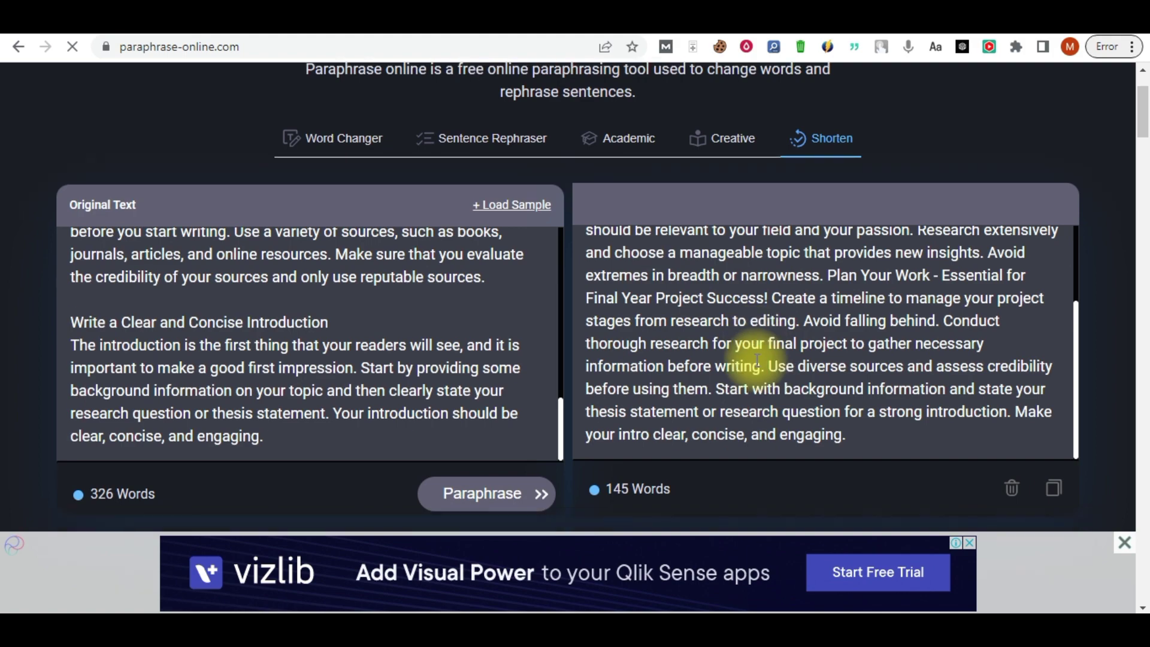
pyautogui.scroll(2, 757, 360)
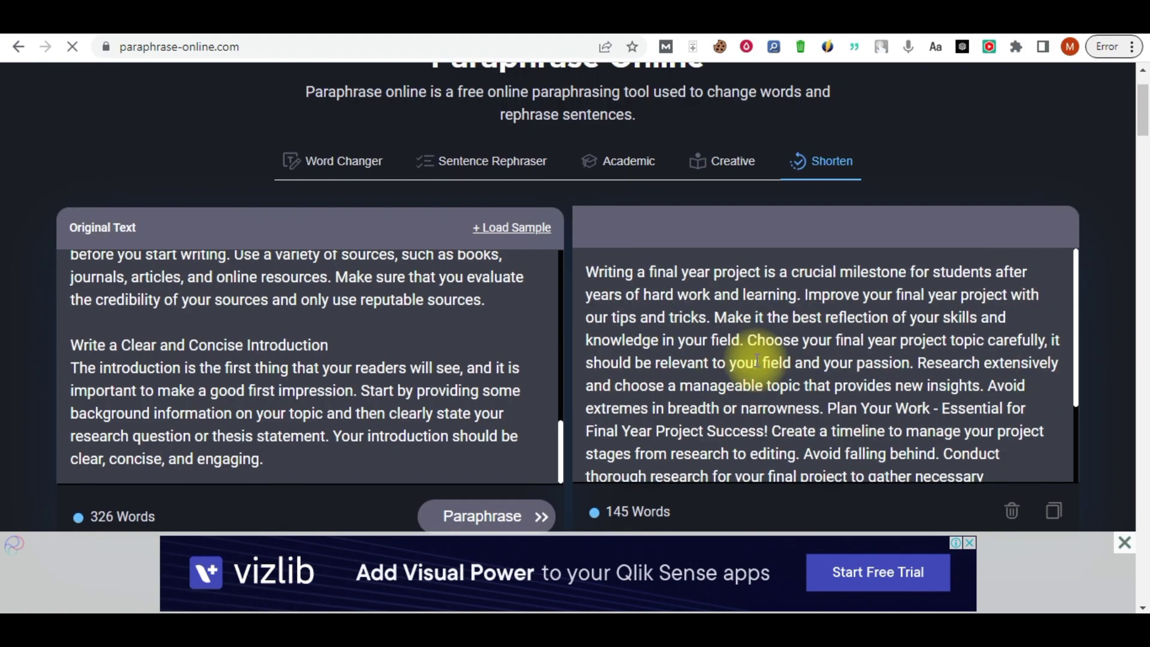
pyautogui.scroll(-5, 757, 360)
pyautogui.click(1058, 427)
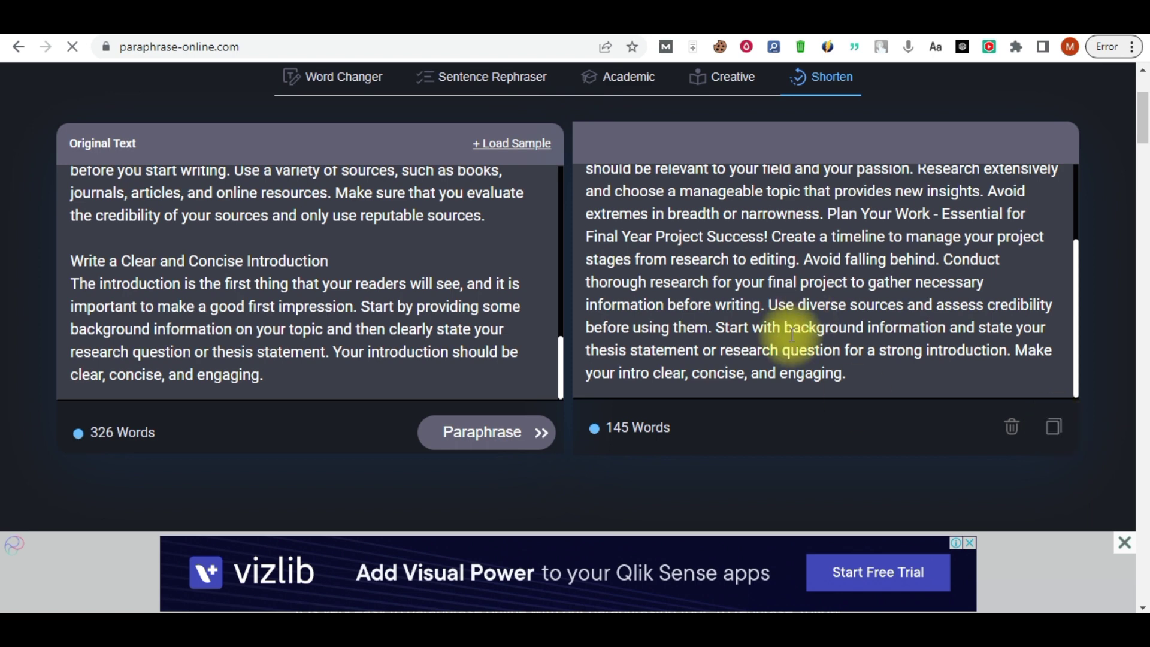
pyautogui.scroll(1, 820, 102)
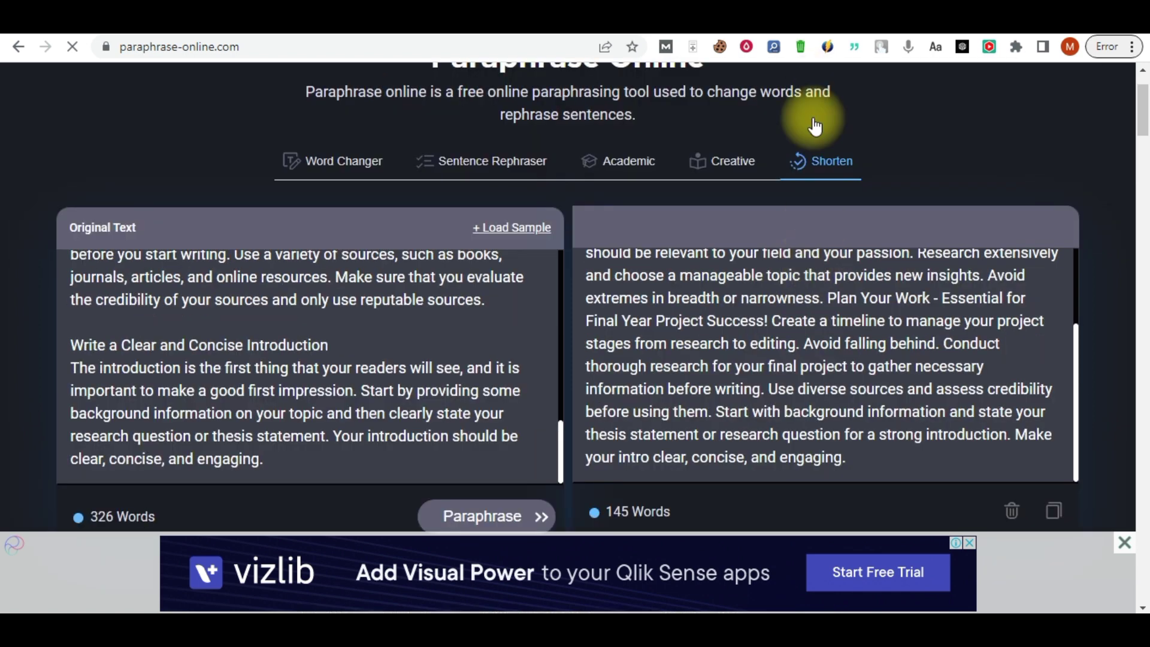
pyautogui.click(385, 24)
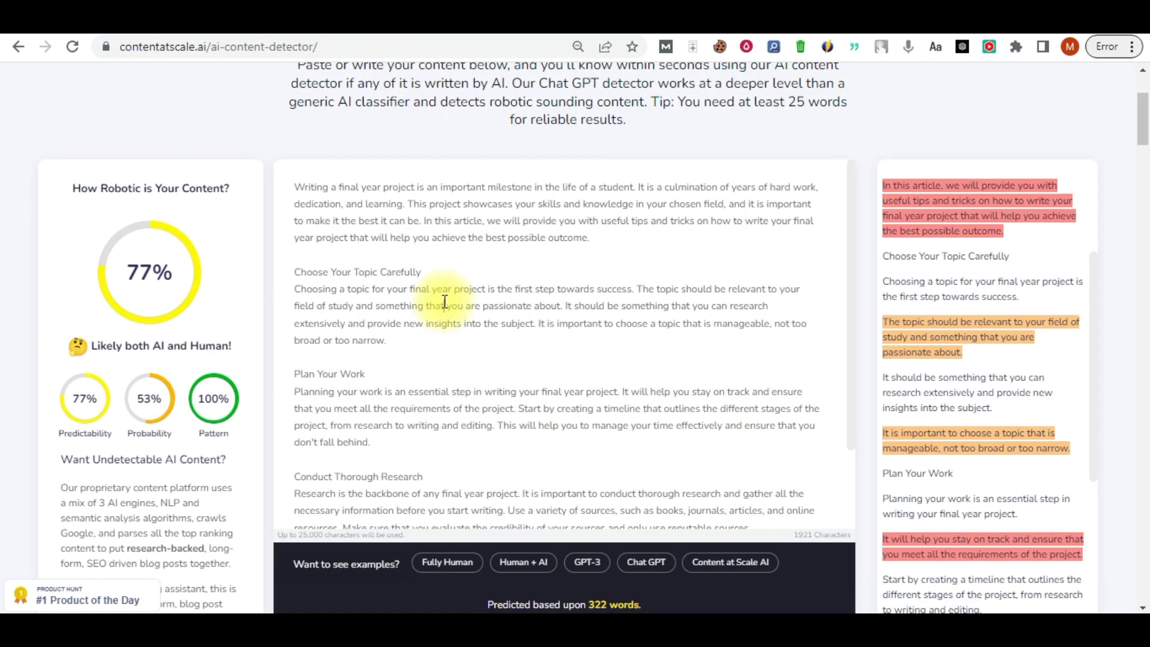
# Replace the detector text with the shortened article and recheck it, now 100% human.
pyautogui.hotkey('ctrl', 'a')
pyautogui.hotkey('ctrl', 'v')
pyautogui.scroll(-1, 839, 290)
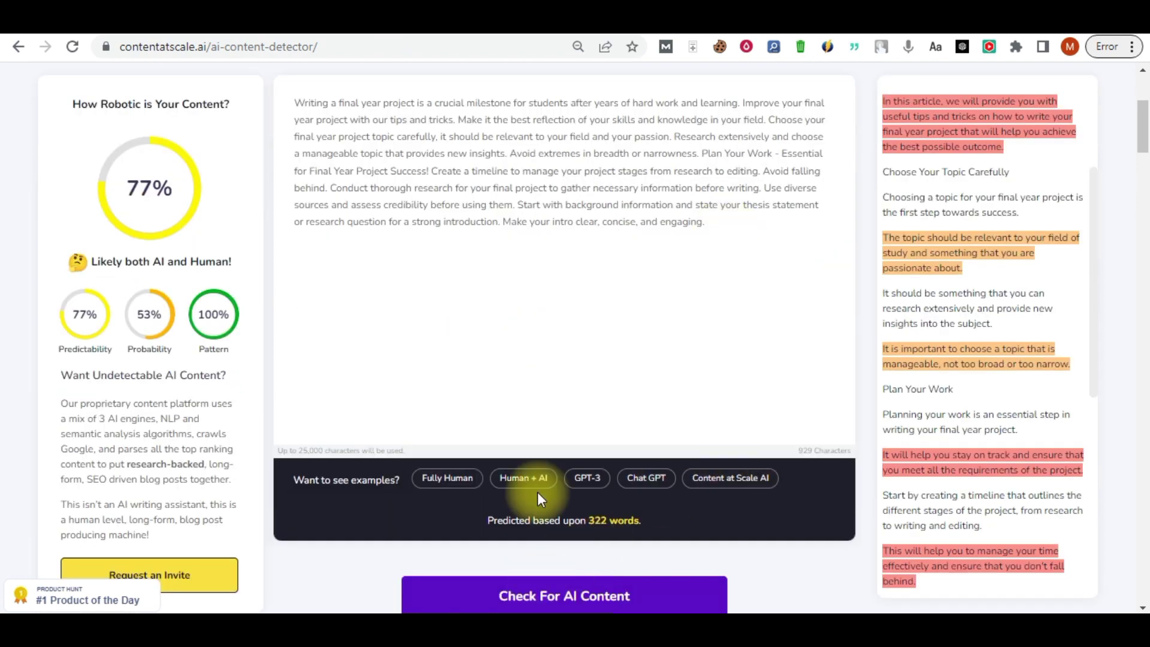
pyautogui.scroll(-4, 537, 491)
pyautogui.click(557, 343)
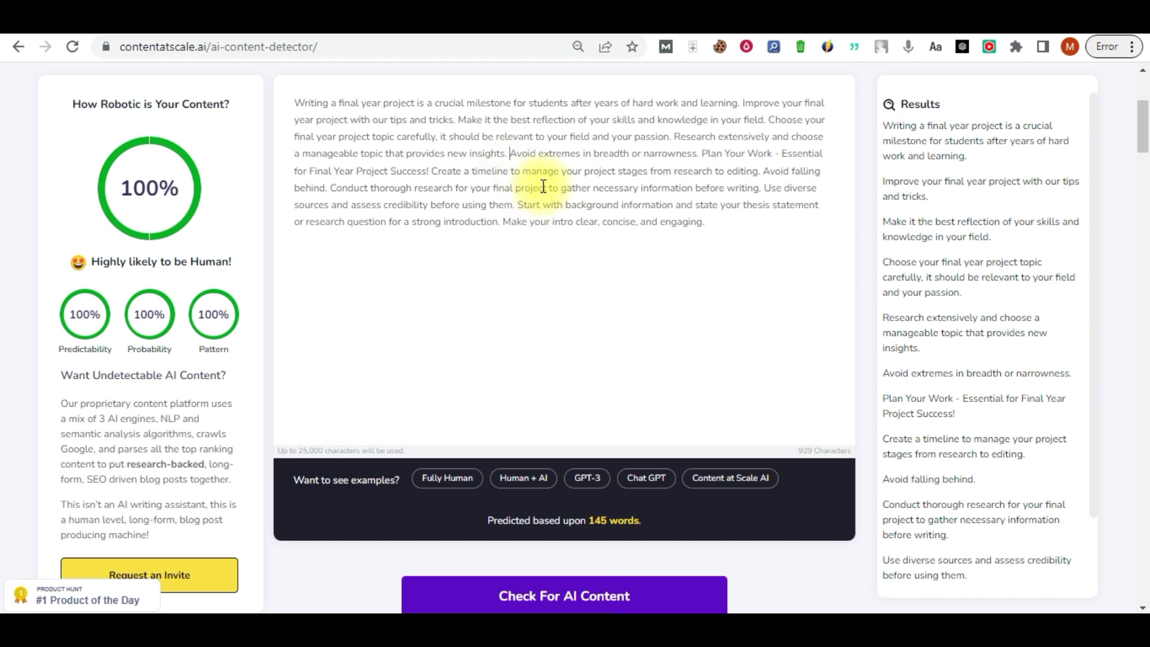
# Break the text into paragraphs before Avoid and Make, with 'Plan Your Work' on its own line.
pyautogui.press('Return')
pyautogui.press('Return')
pyautogui.click(460, 122)
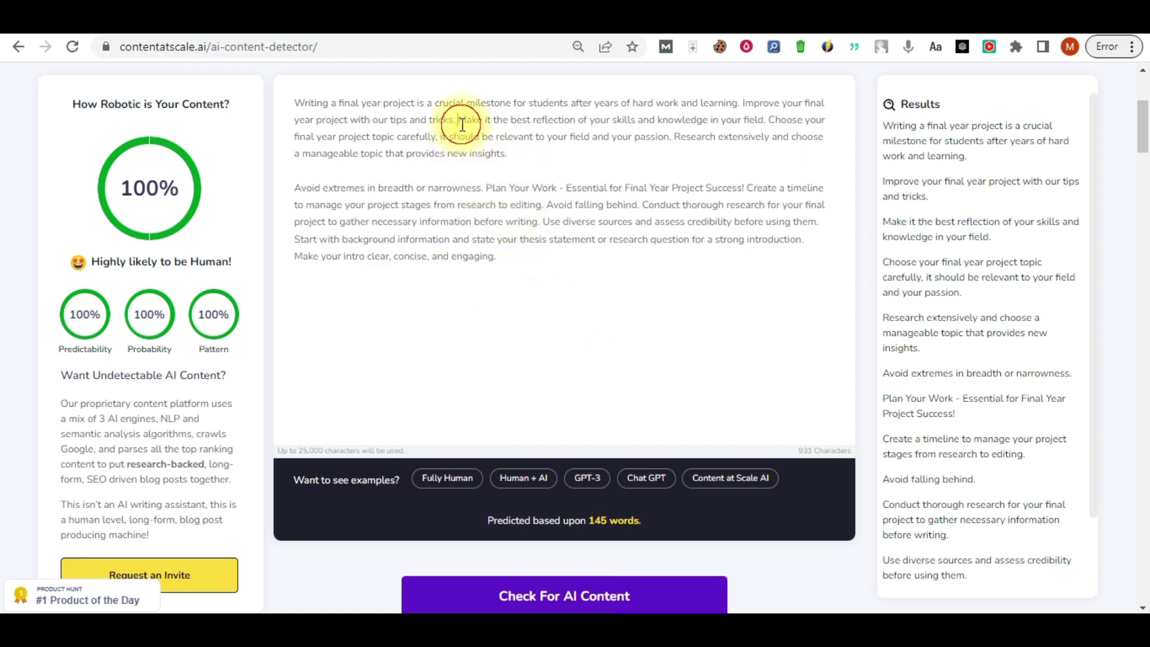
pyautogui.press('Return')
pyautogui.press('Return')
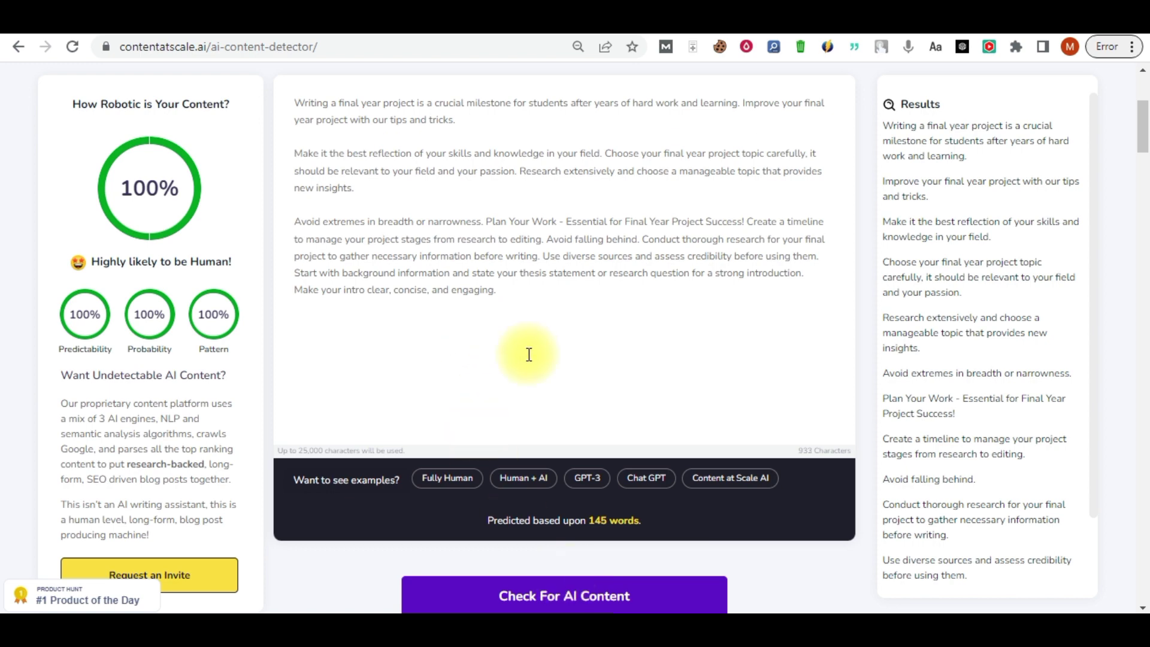
pyautogui.click(560, 221)
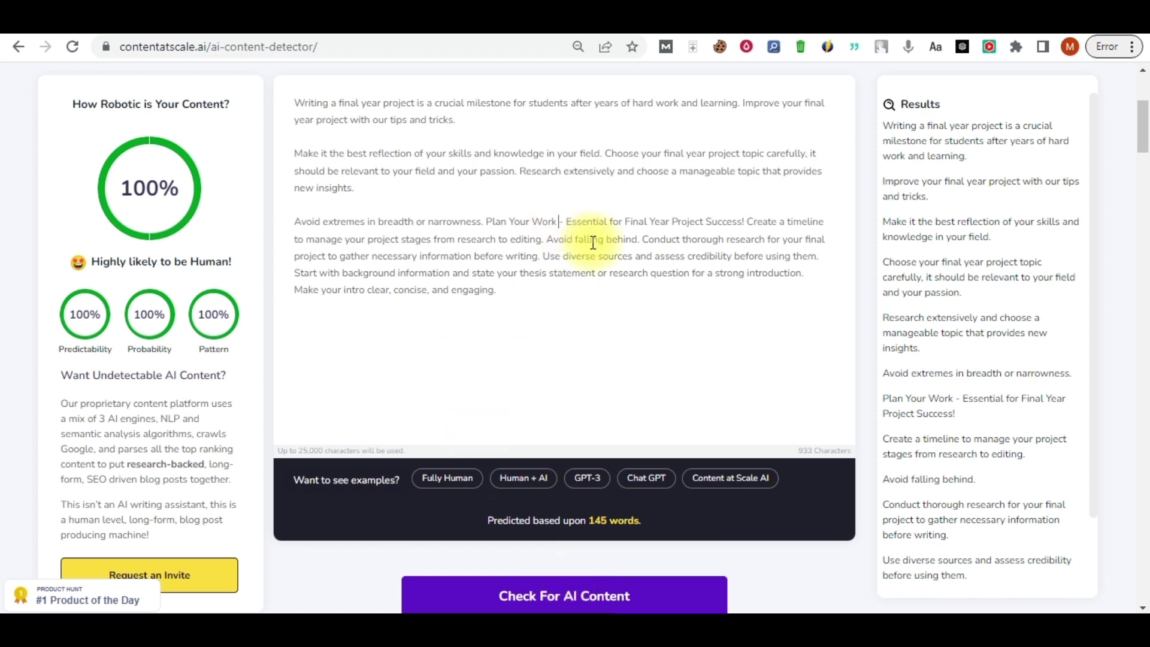
pyautogui.press('Return')
pyautogui.click(486, 223)
pyautogui.press('Return')
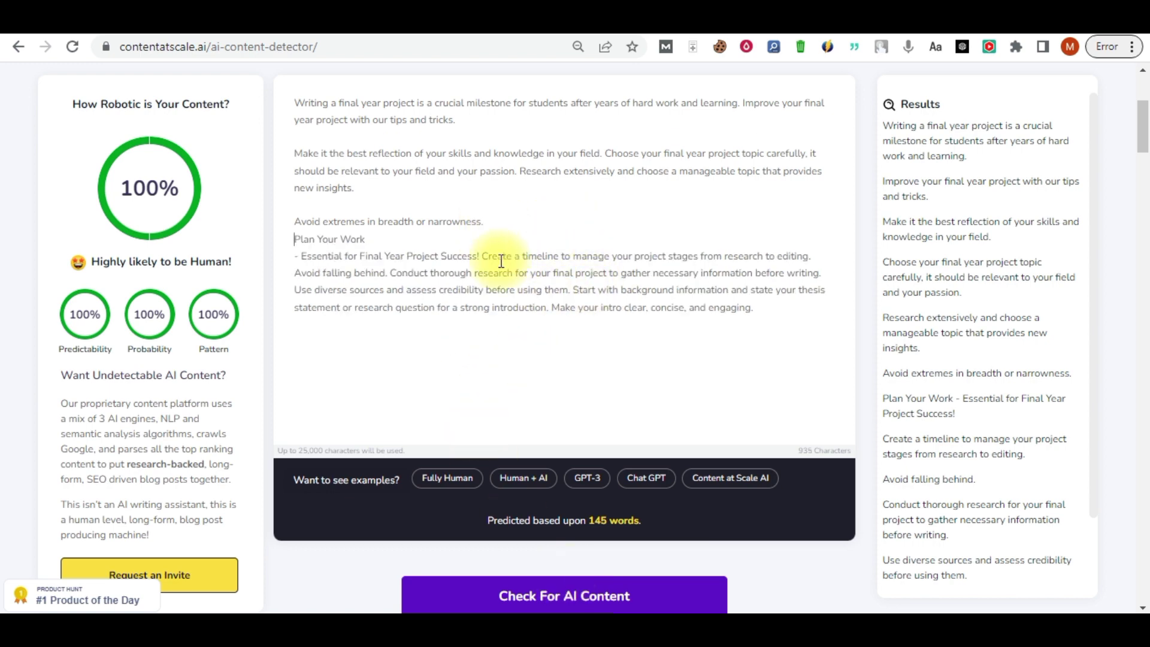
pyautogui.press('Return')
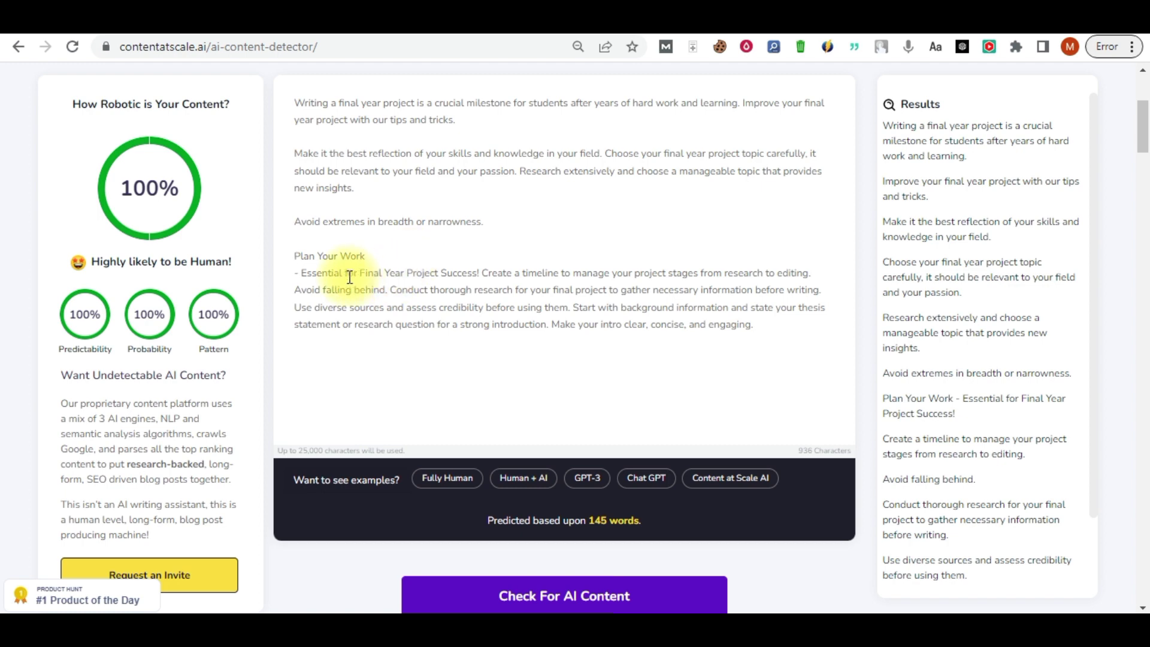
# Browse Flippa's 1,133 blog listings, priced from USD $34,500 to $1,500,000.
pyautogui.click(563, 27)
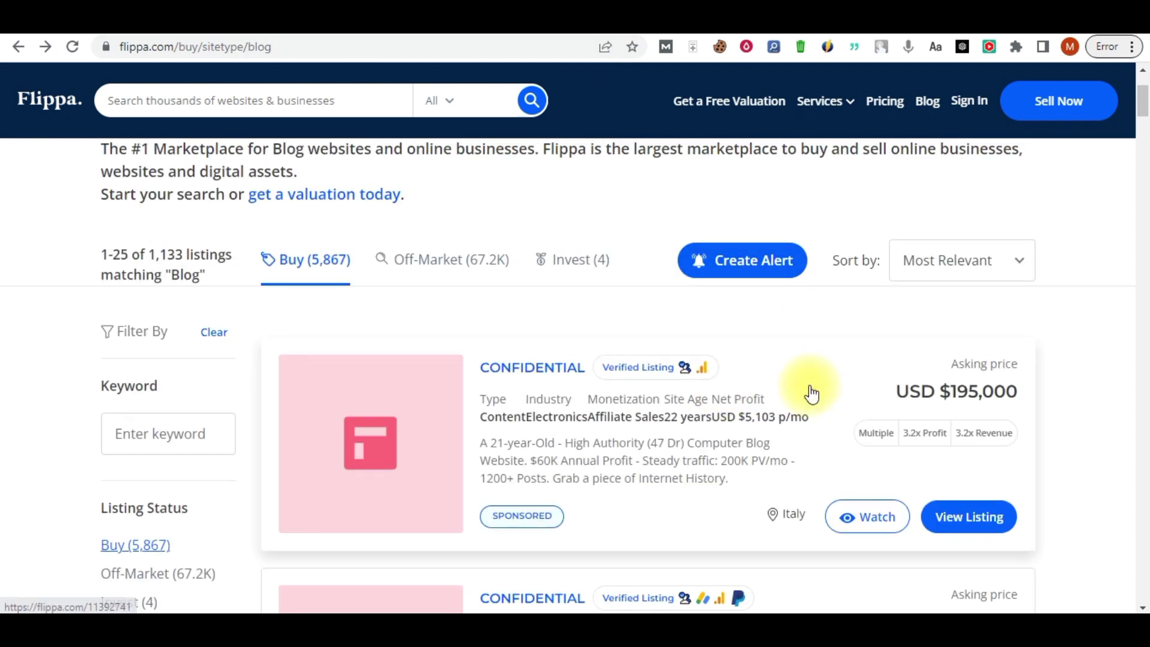
pyautogui.scroll(-4, 811, 396)
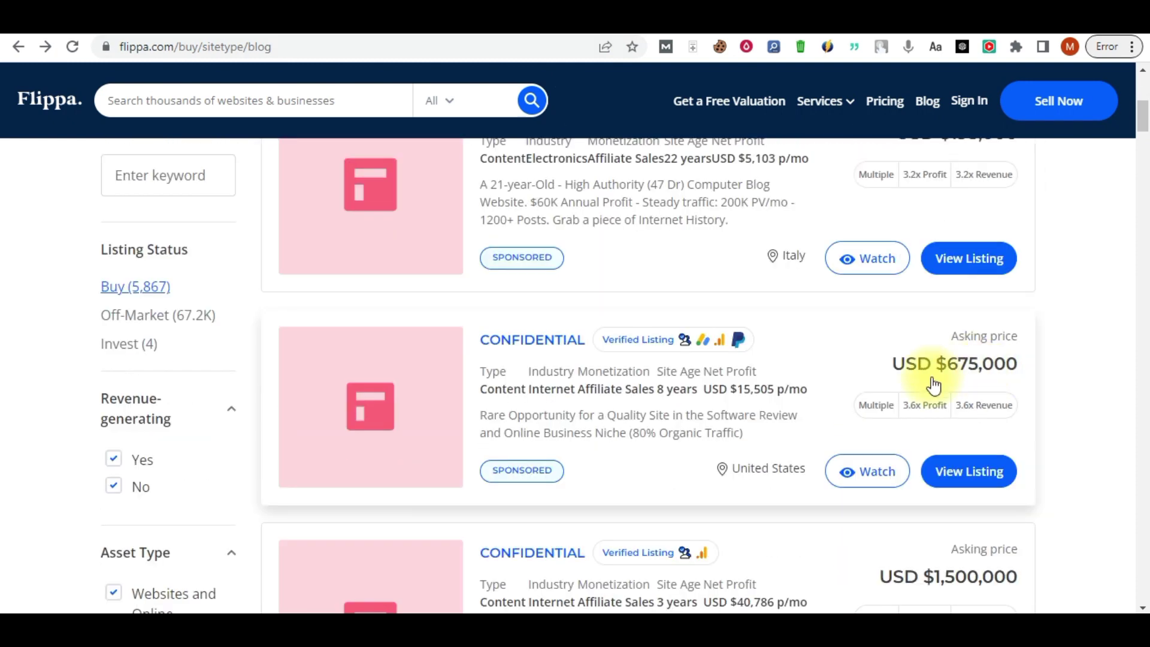
pyautogui.scroll(-1, 964, 429)
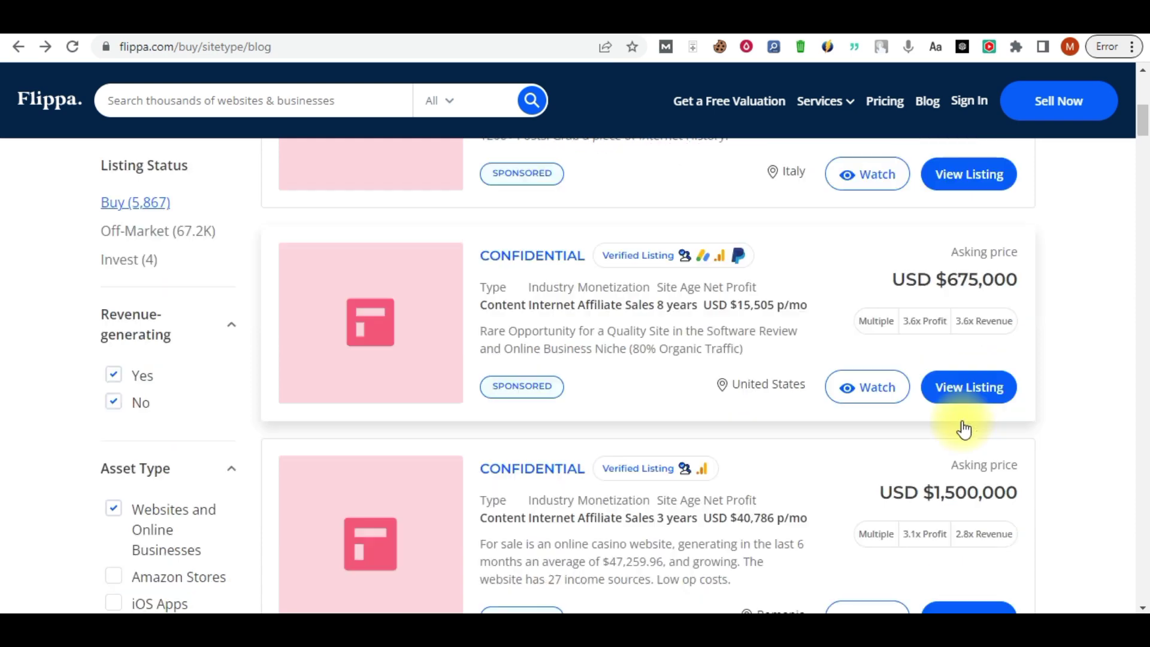
pyautogui.scroll(-1, 952, 506)
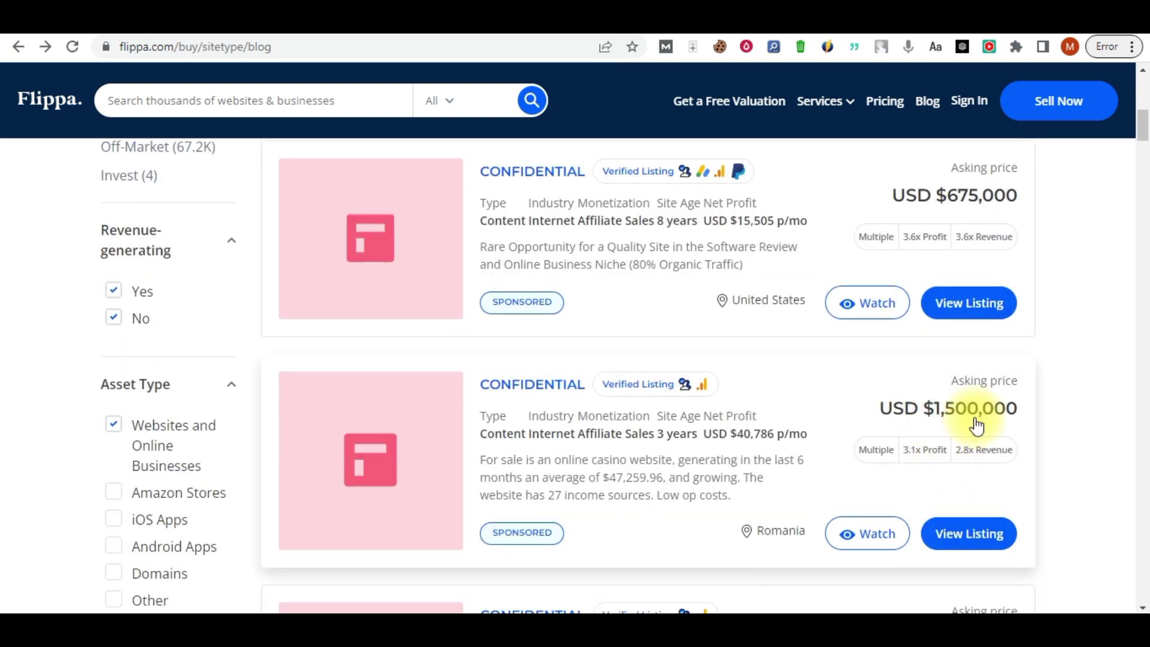
pyautogui.scroll(-3, 978, 427)
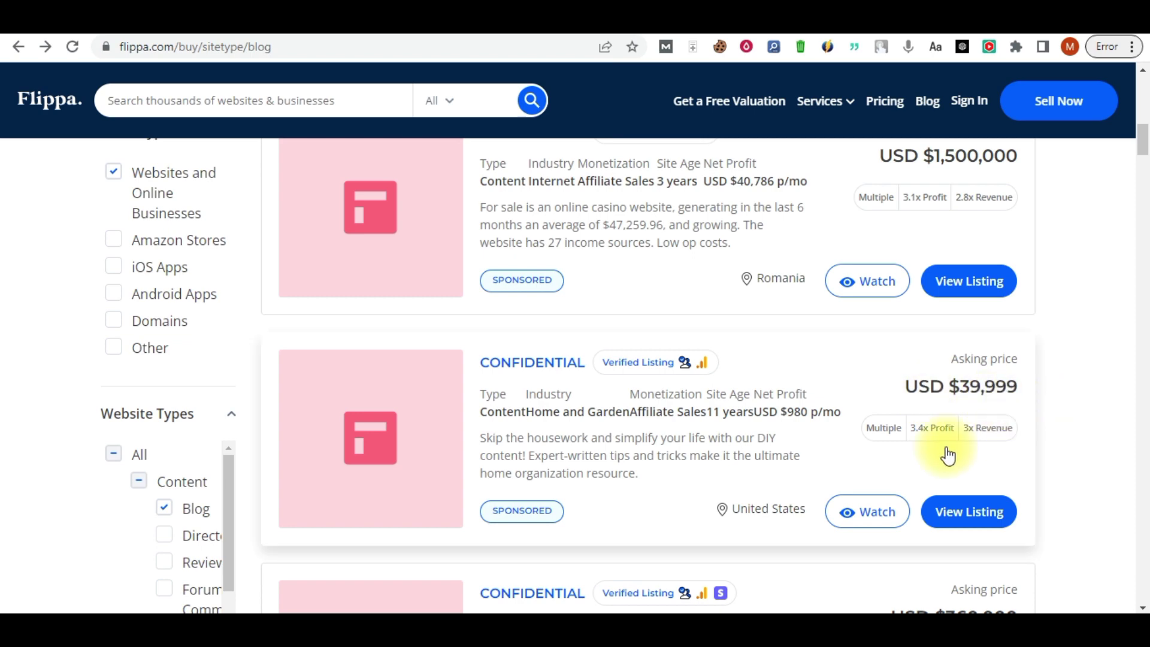
pyautogui.scroll(-3, 715, 410)
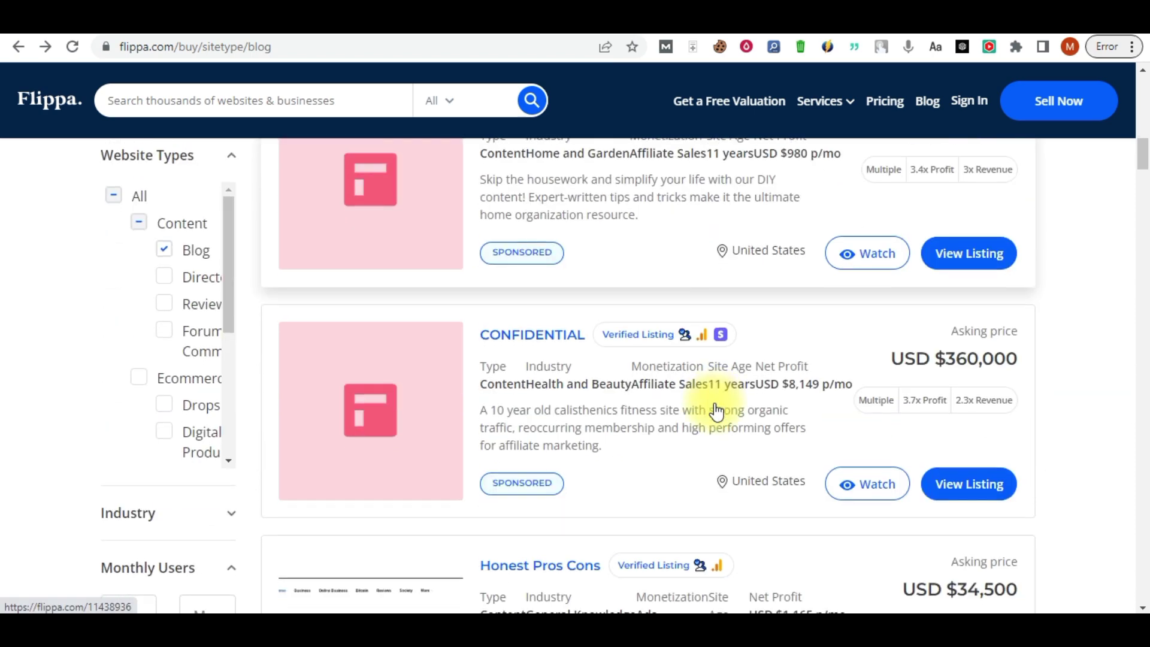
pyautogui.scroll(-3, 716, 412)
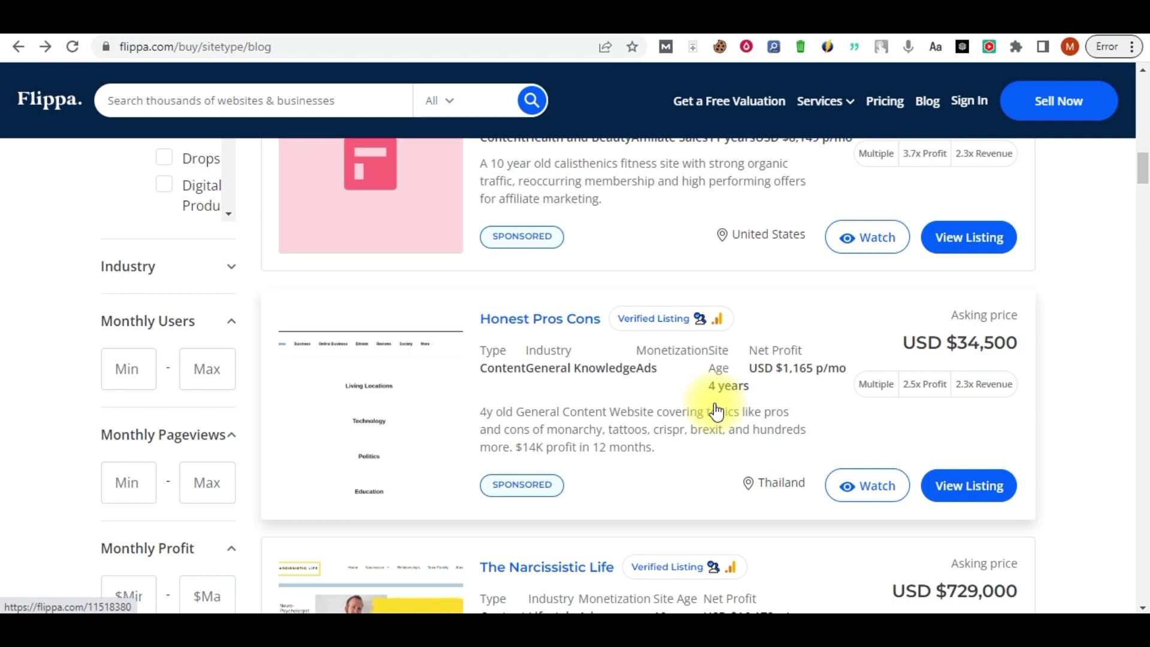
pyautogui.scroll(-7, 716, 408)
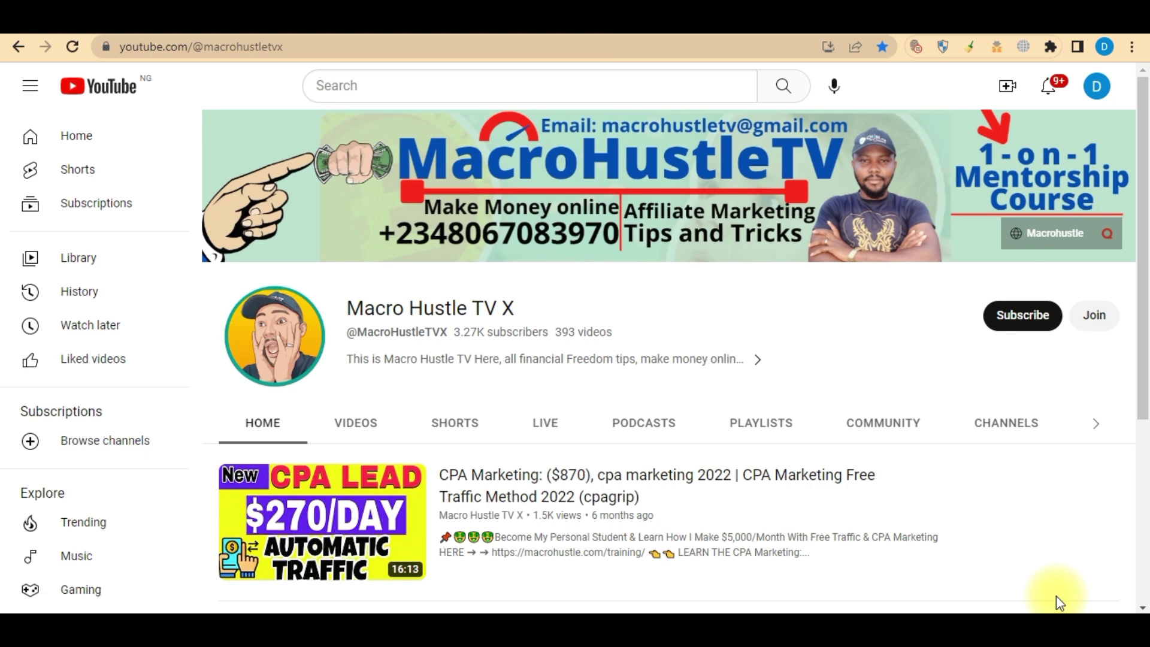
# Subscribe to the Macro Hustle TV X channel and set its notifications to All.
pyautogui.click(1034, 321)
pyautogui.click(1040, 315)
pyautogui.click(1007, 347)
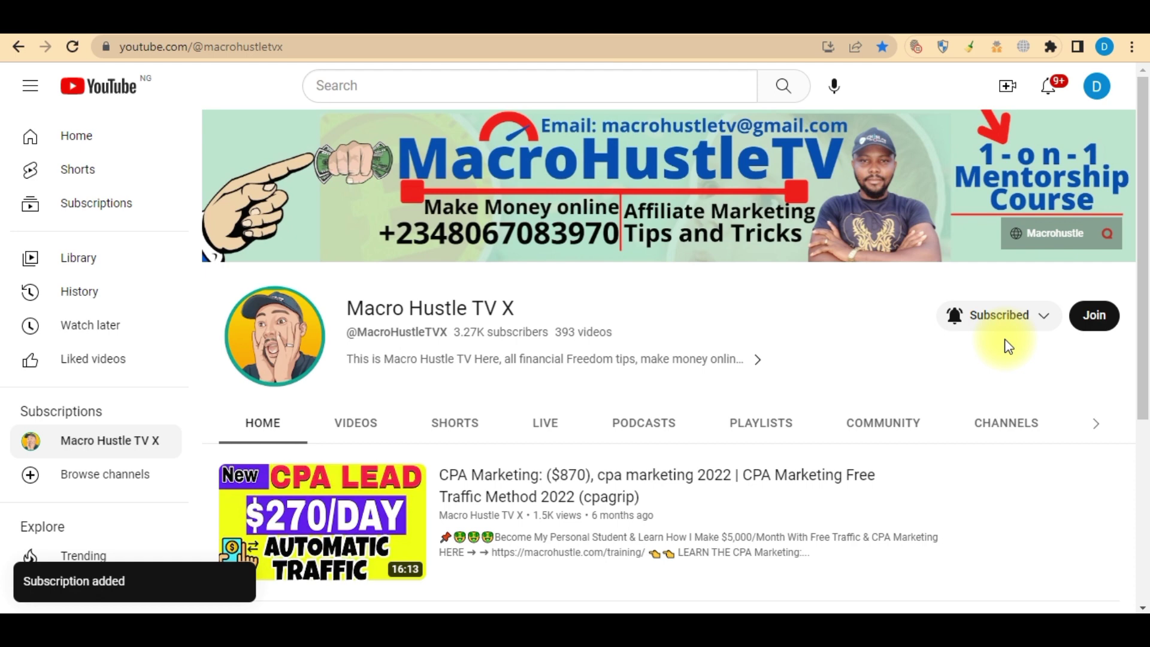